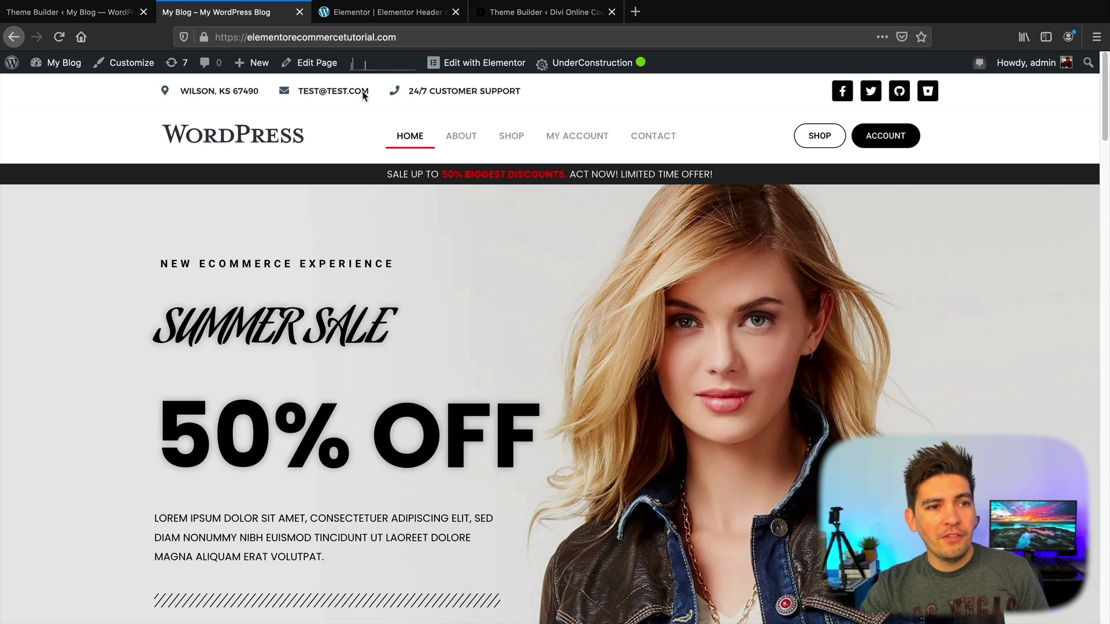
Step: Show the top of the WordPress Theme Builder template list, with Main Footer and Elementor Header #338
click(128, 22)
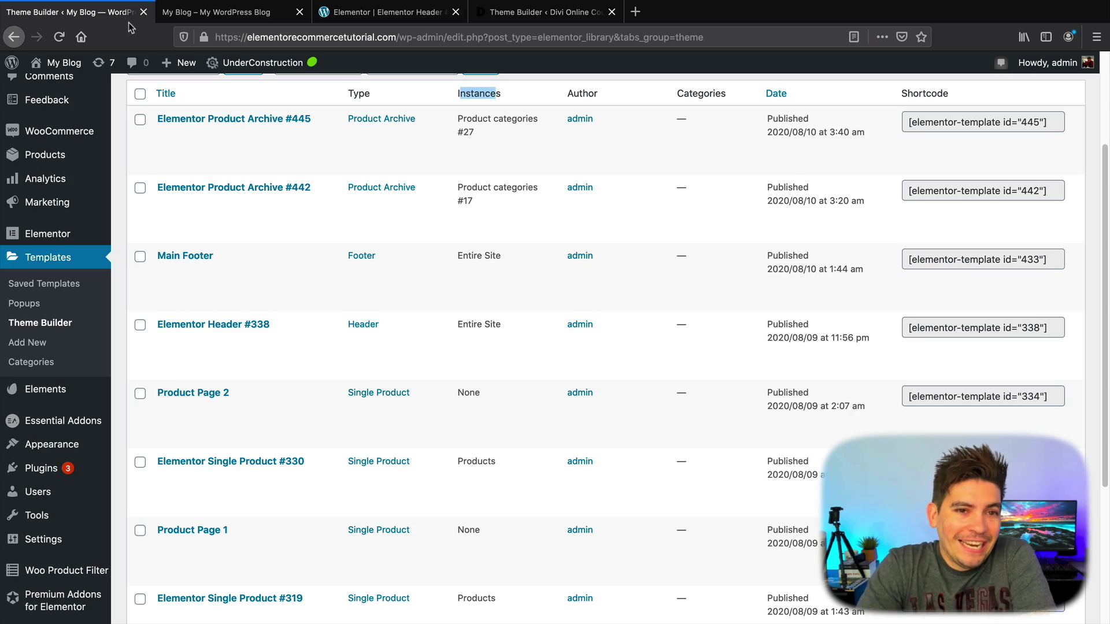
scroll(311, 231, up, 3)
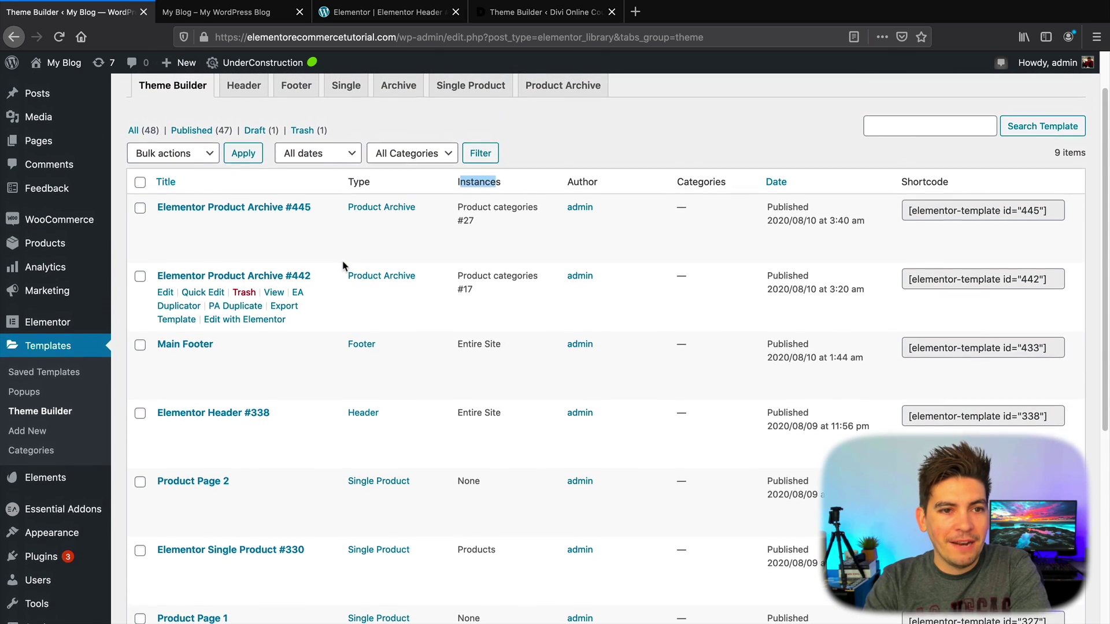
scroll(351, 271, up, 2)
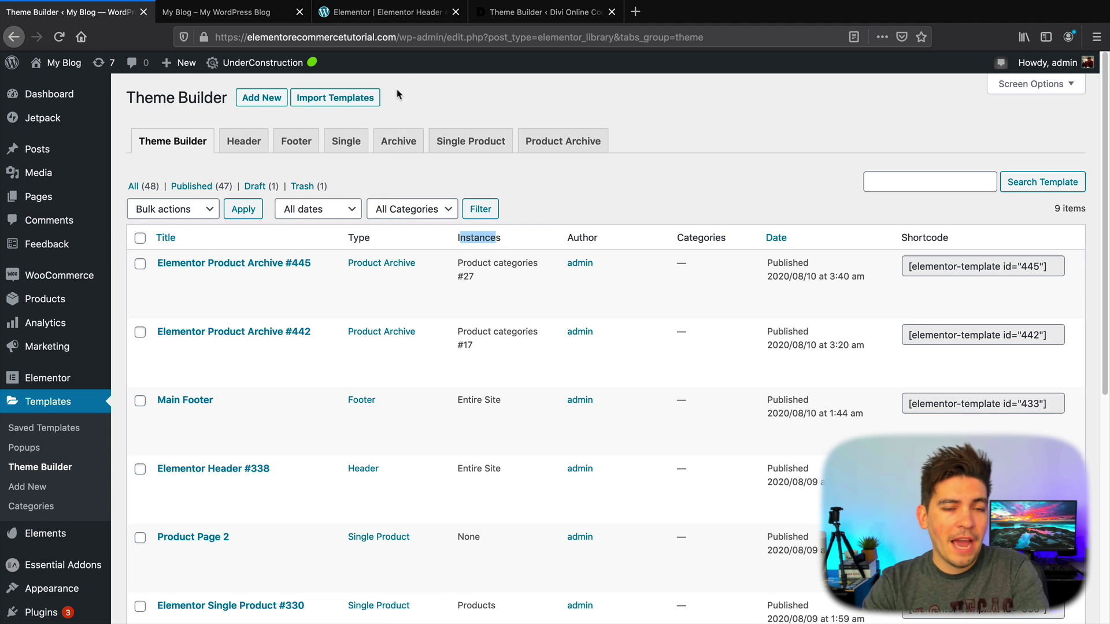
Step: Move from the My Blog tab to Elementor's full-screen Theme Builder showing Header through Error 404
click(262, 13)
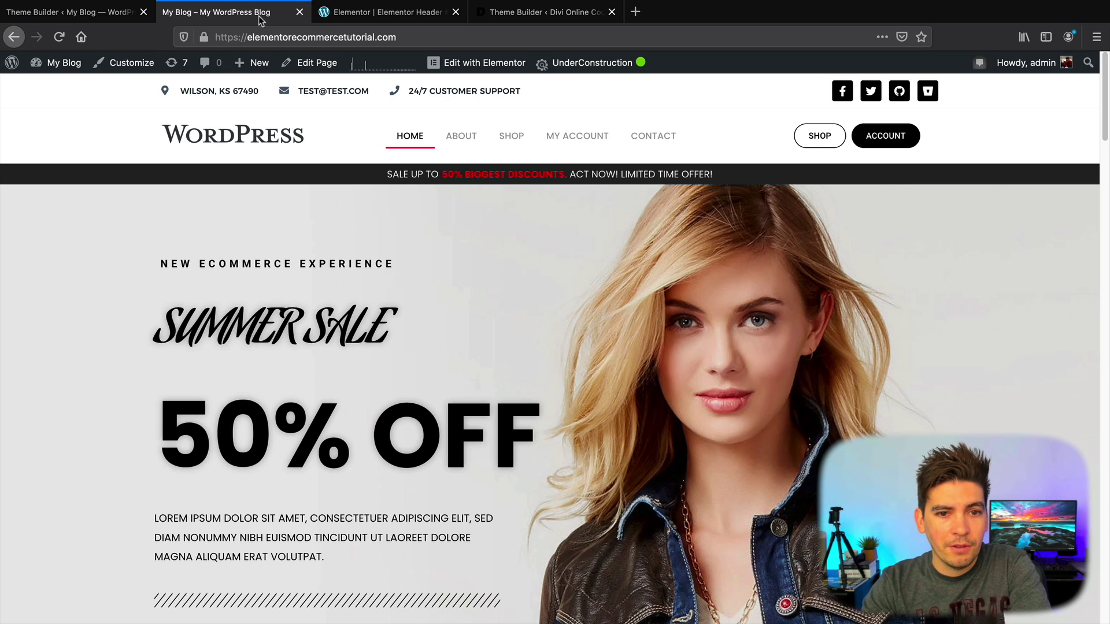
click(370, 18)
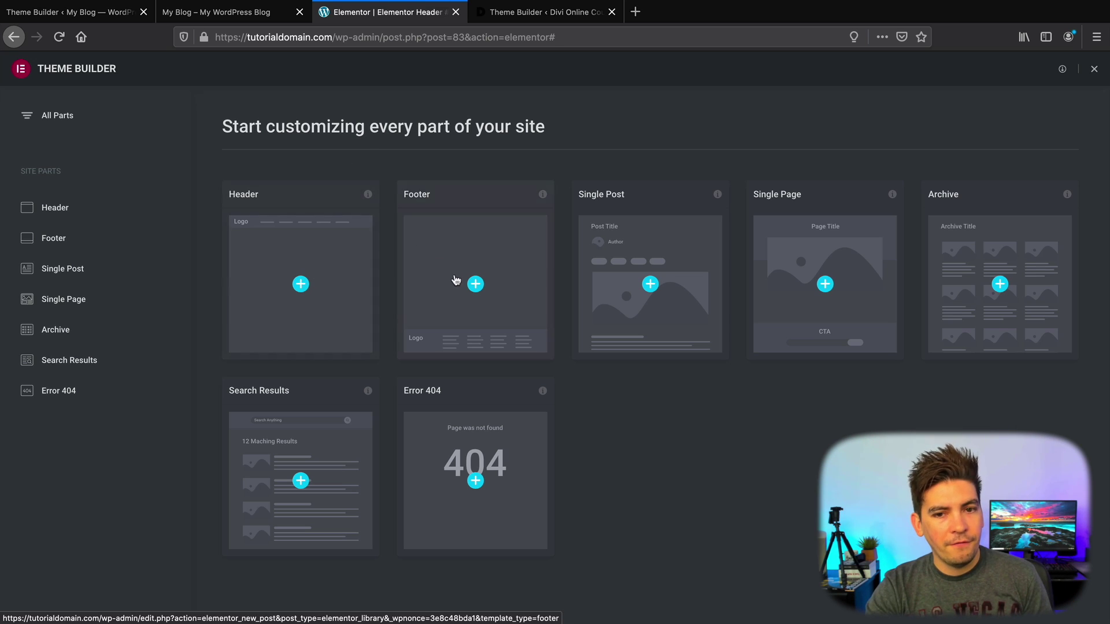
Step: Start a new header and insert the MODAL library block with logo, menu and DONATE NOW button
click(300, 284)
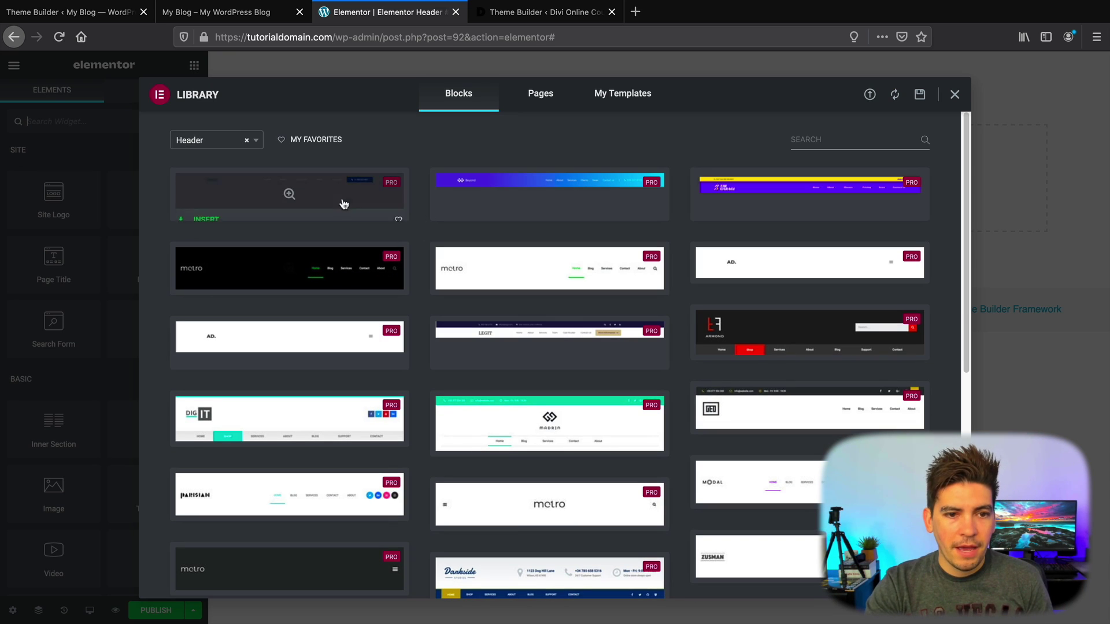
scroll(702, 381, down, 3)
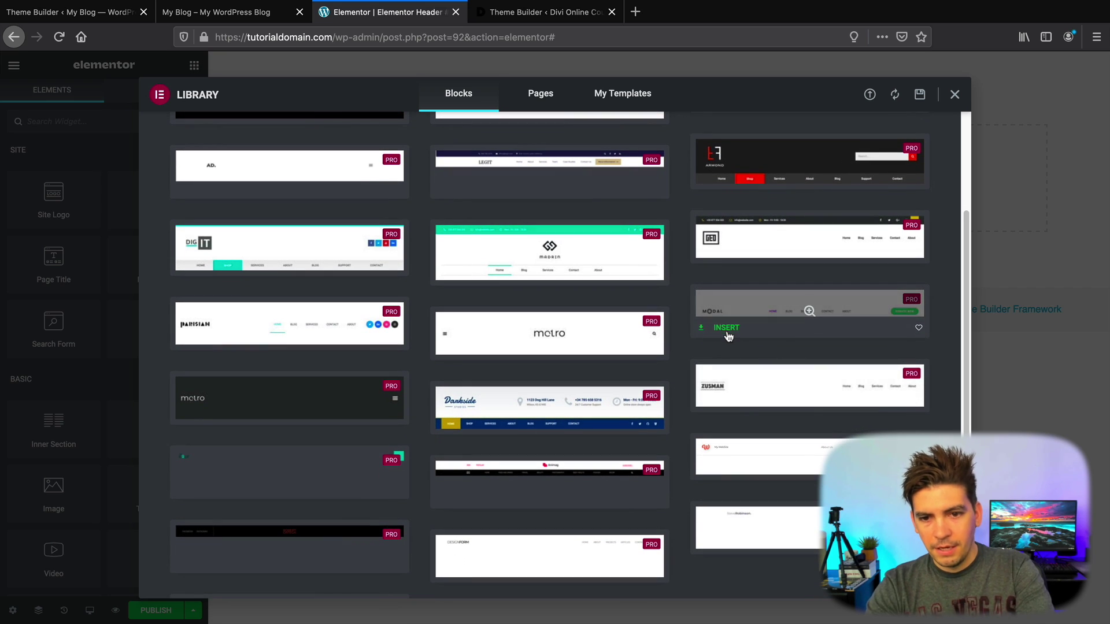
click(726, 328)
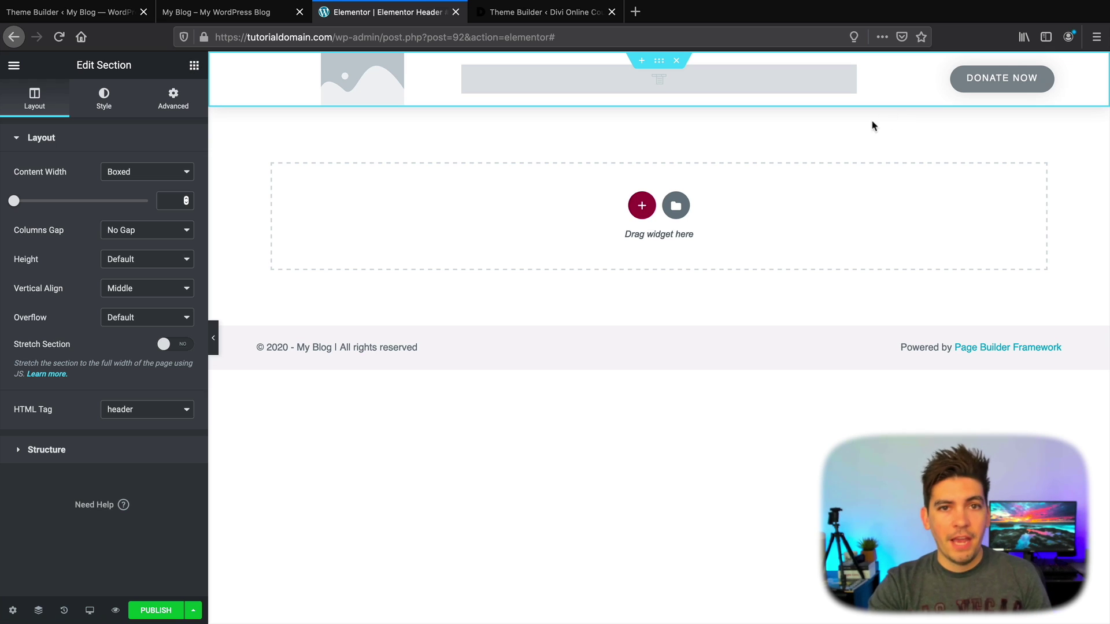
Step: Begin publishing the header with an Include / Entire Site display condition
click(156, 611)
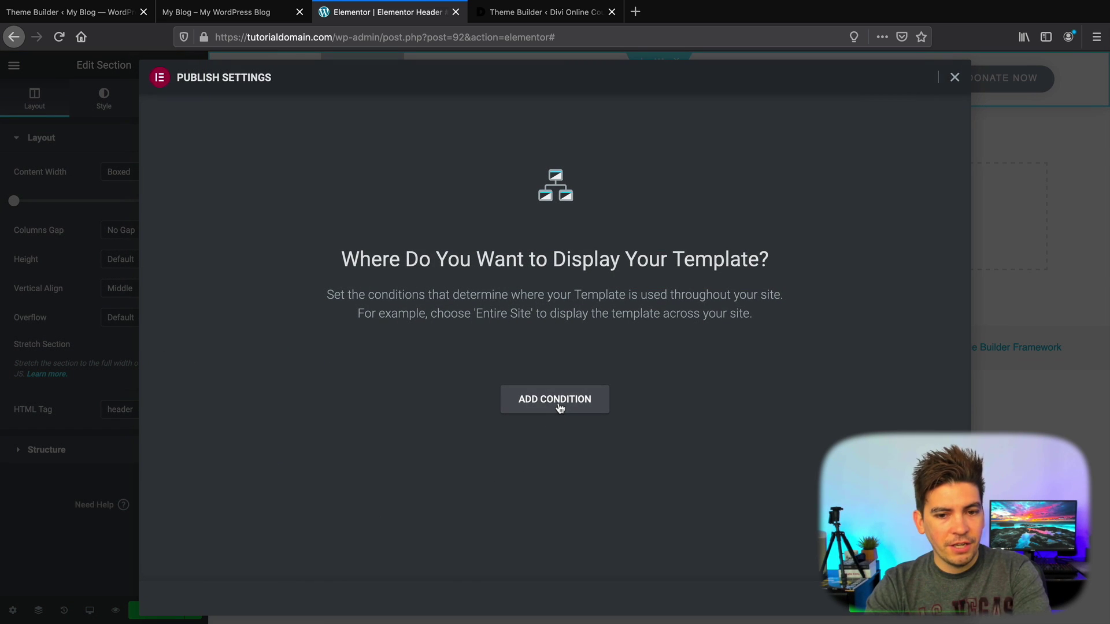
click(556, 412)
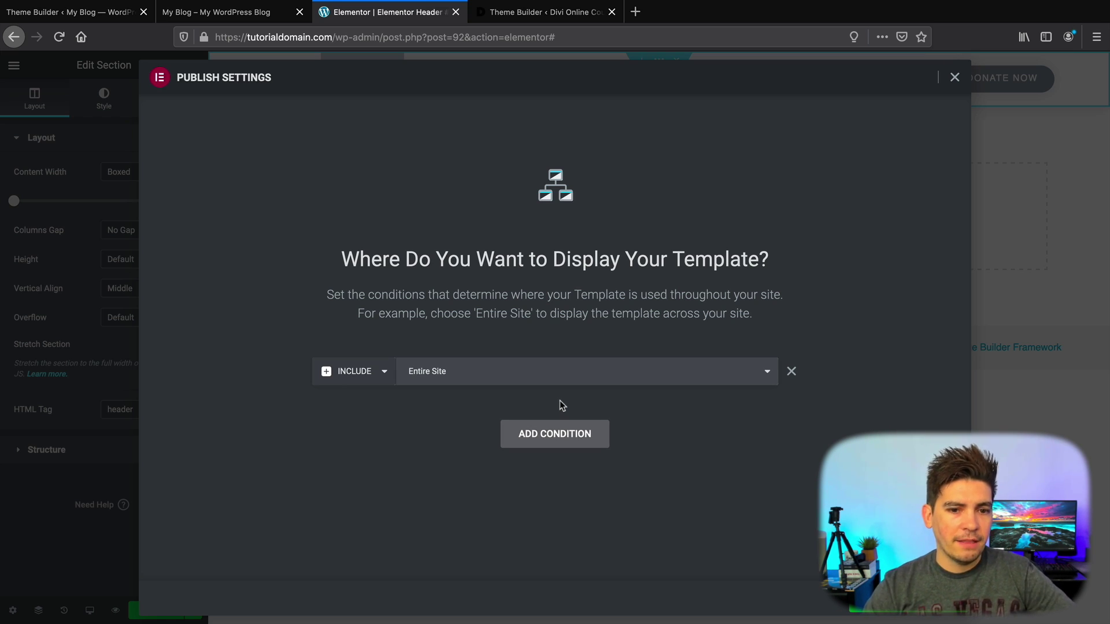
Step: Compare Divi's Add New Template condition list with Elementor's header condition types
click(530, 11)
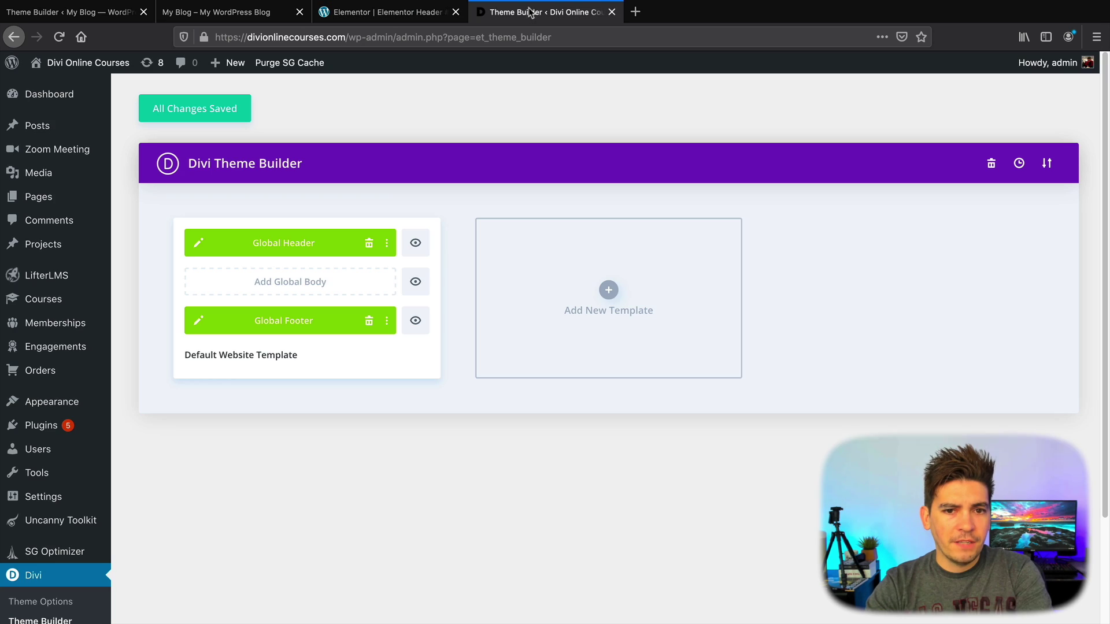
click(608, 290)
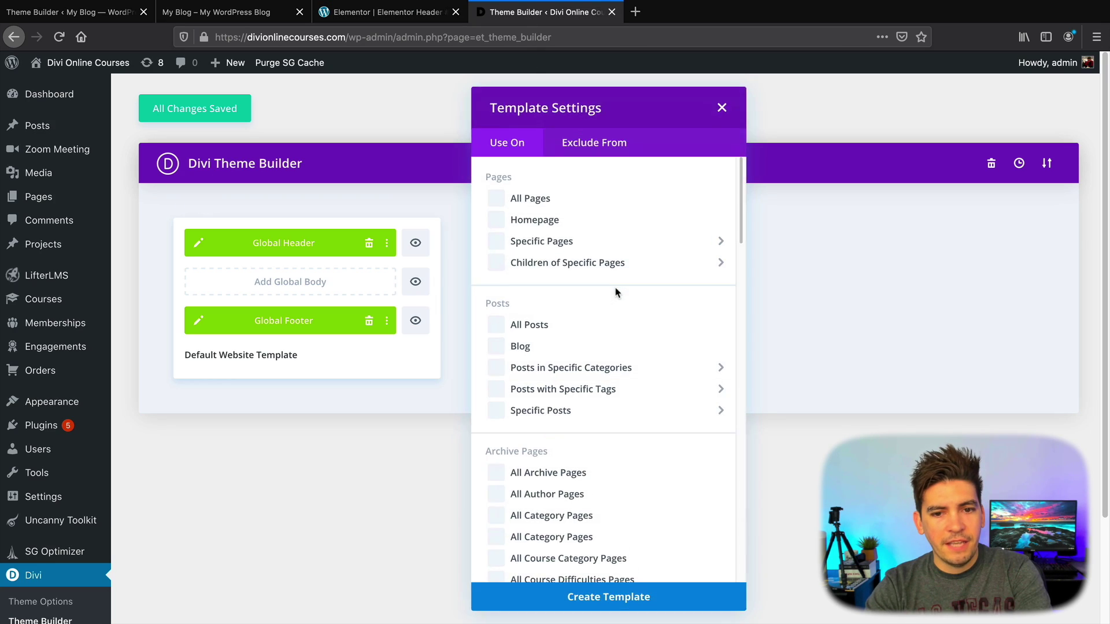
scroll(607, 297, down, 12)
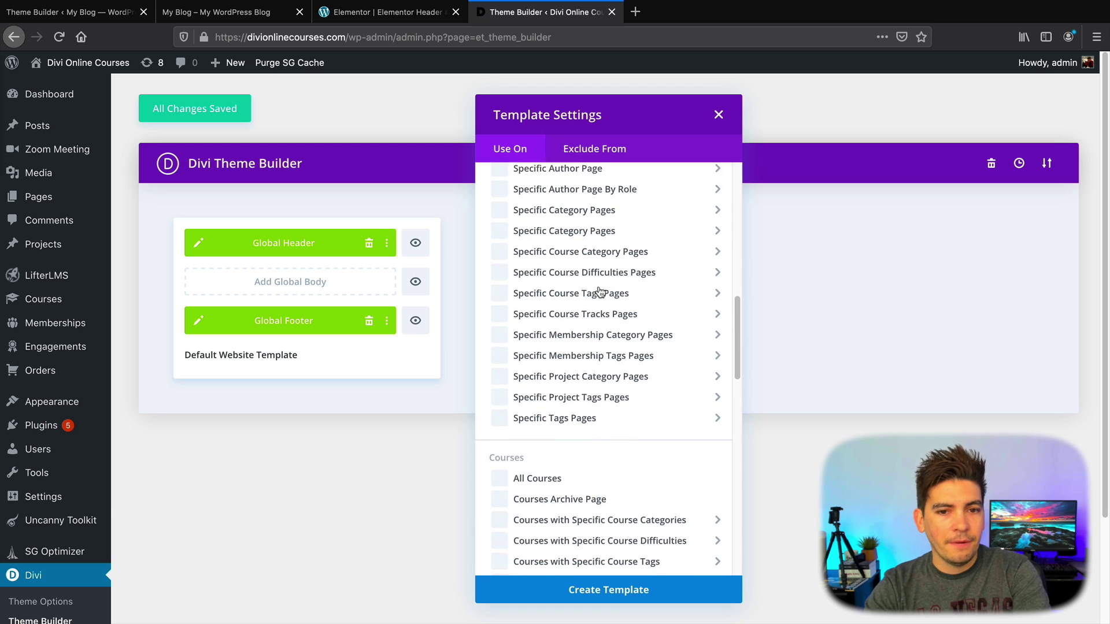
scroll(578, 323, down, 7)
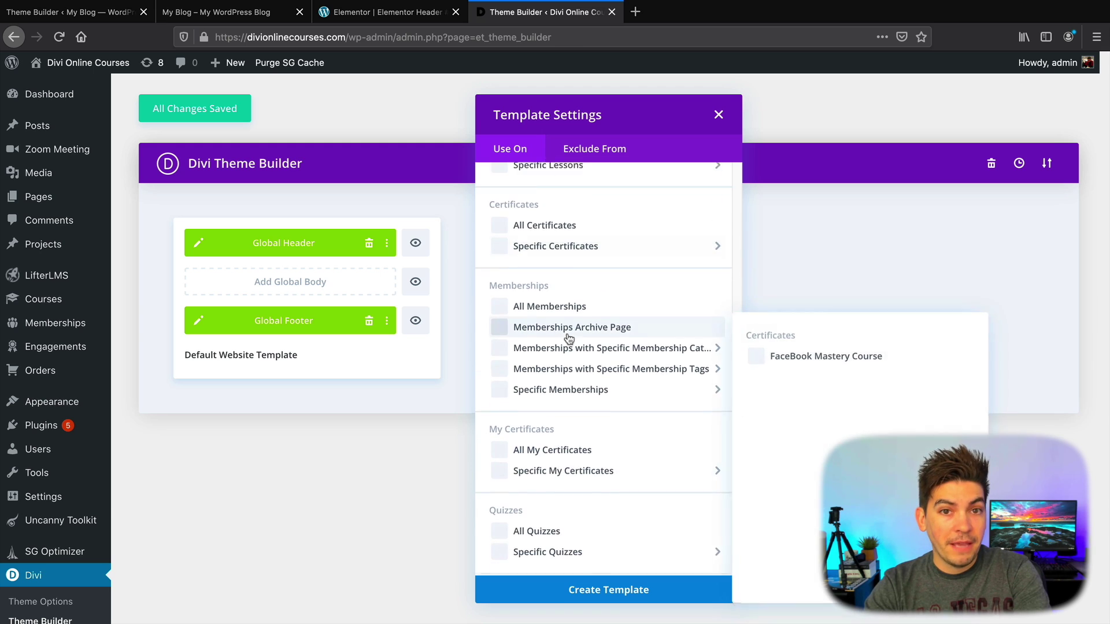
scroll(569, 322, up, 6)
click(387, 11)
click(498, 371)
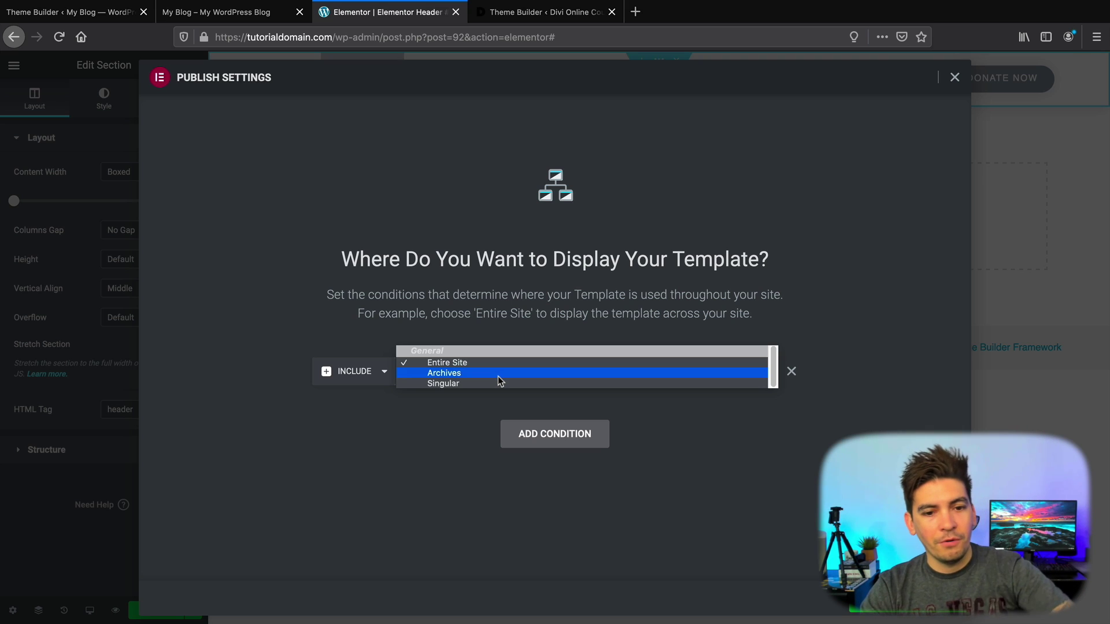
Step: Try an Archives > Categories display condition for the header
click(499, 375)
click(570, 369)
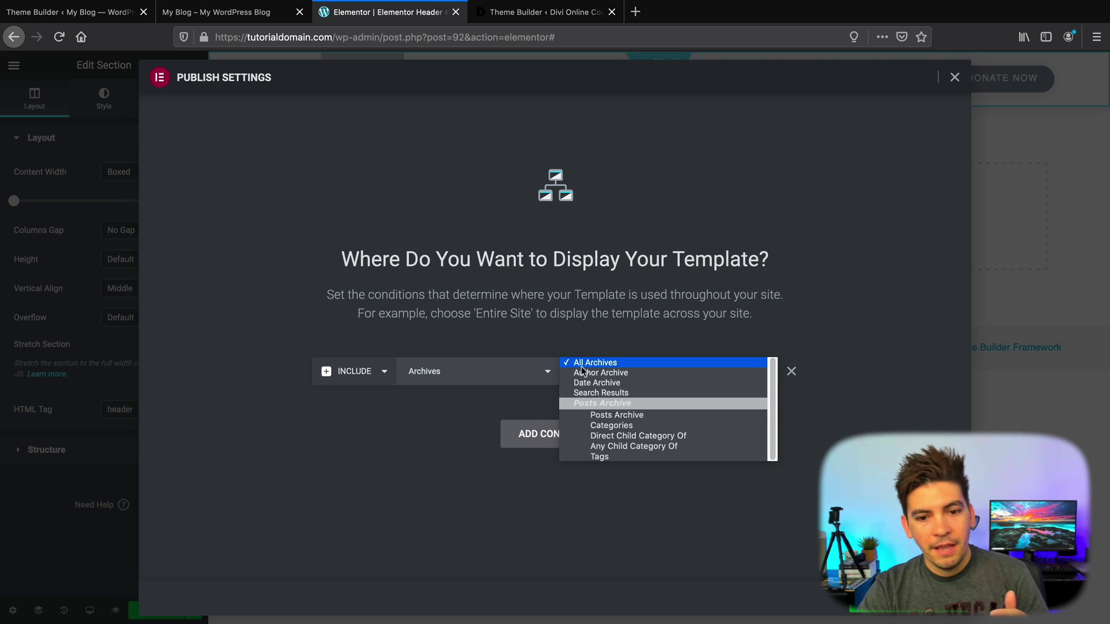
click(611, 426)
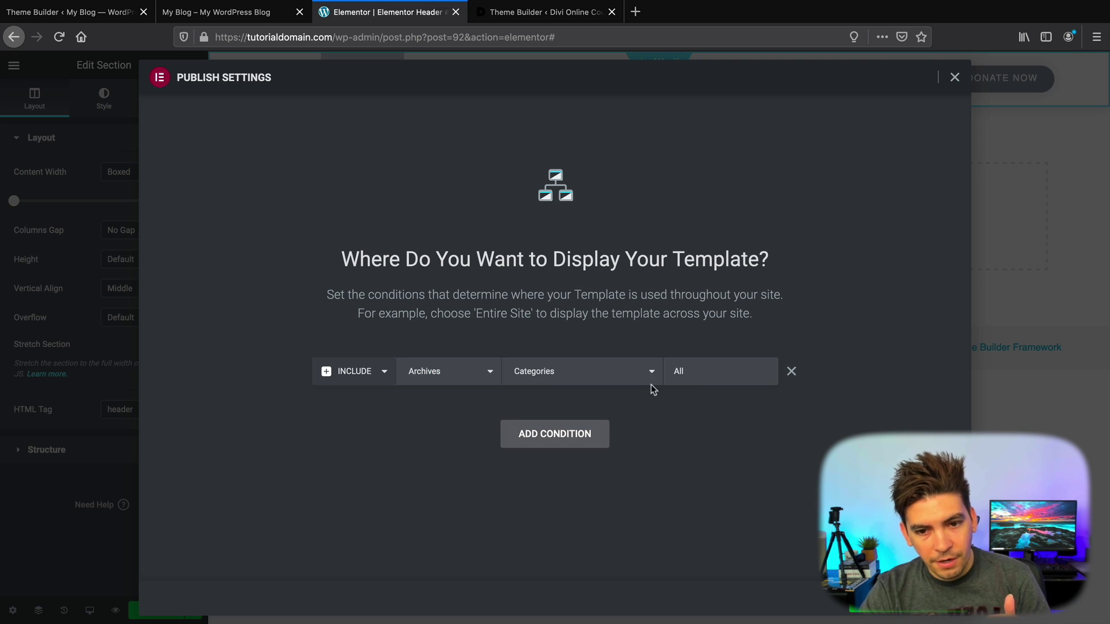
click(688, 383)
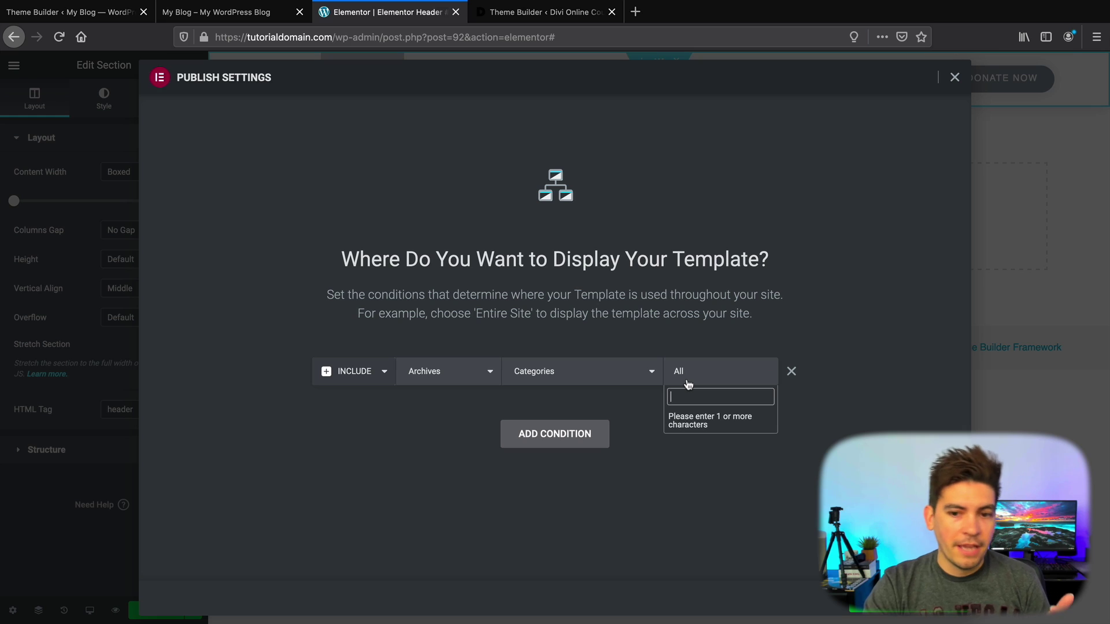
Step: Check Divi's conditions again, then reset the header condition to Entire Site
click(558, 17)
scroll(529, 295, up, 15)
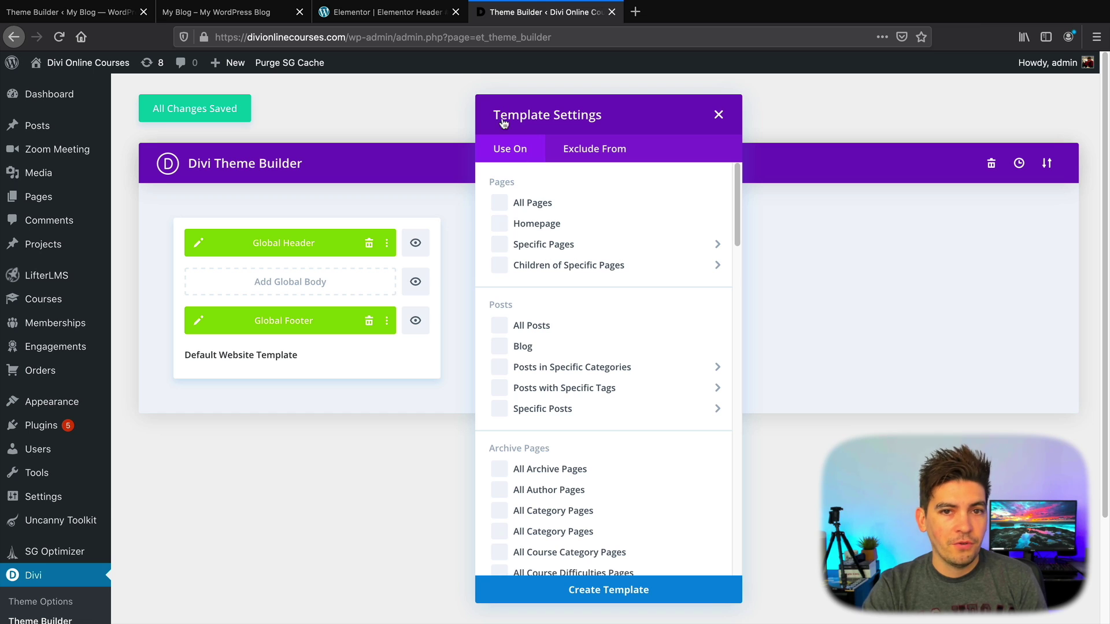
click(436, 17)
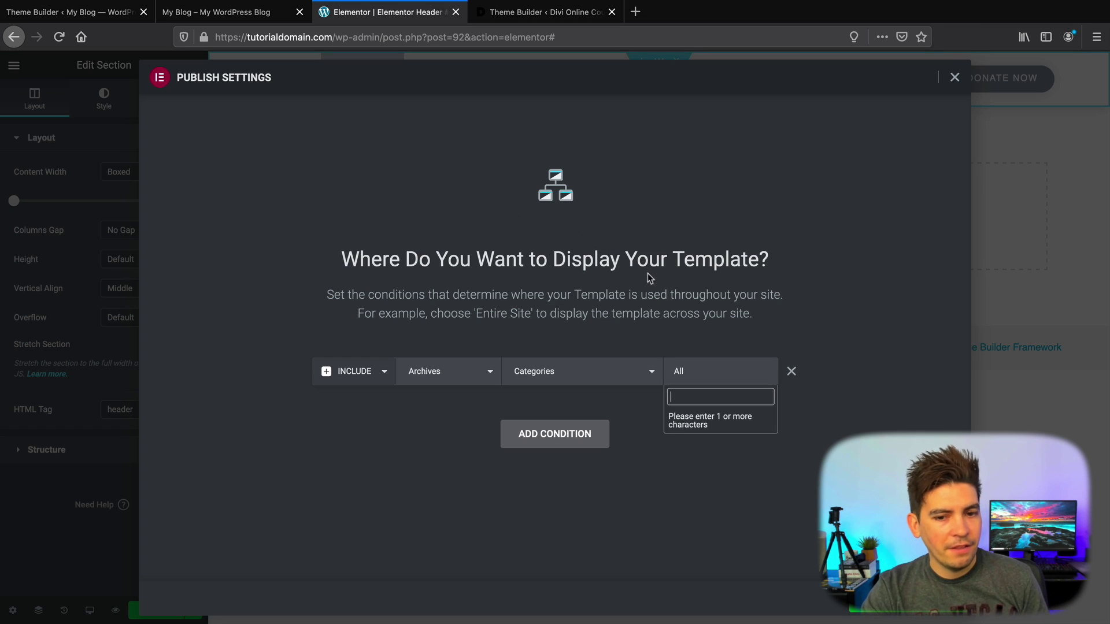
click(484, 372)
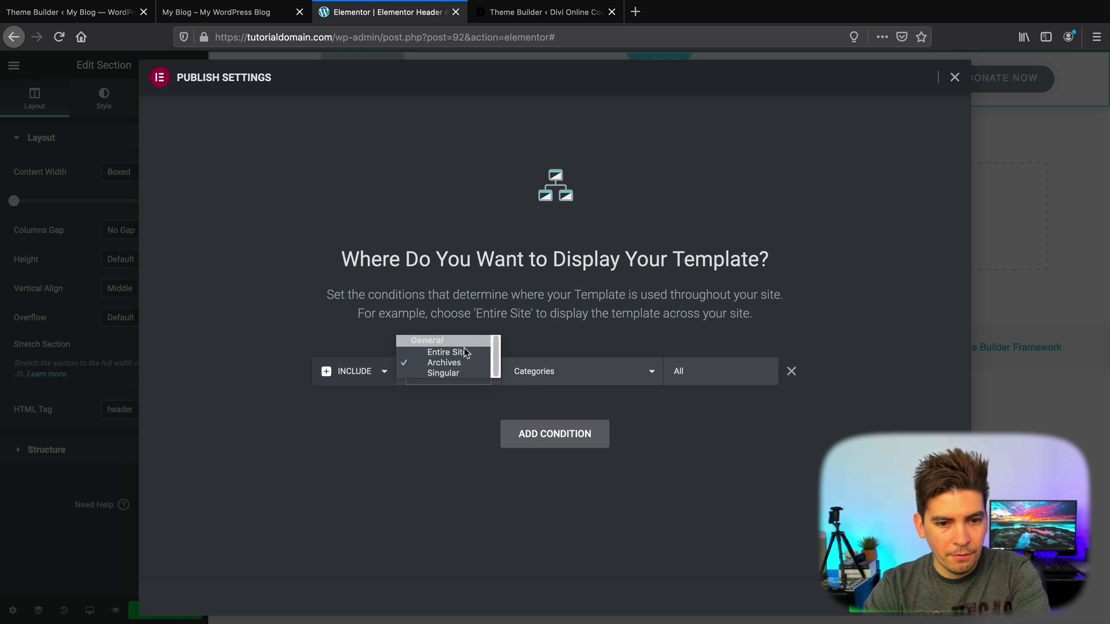
click(470, 352)
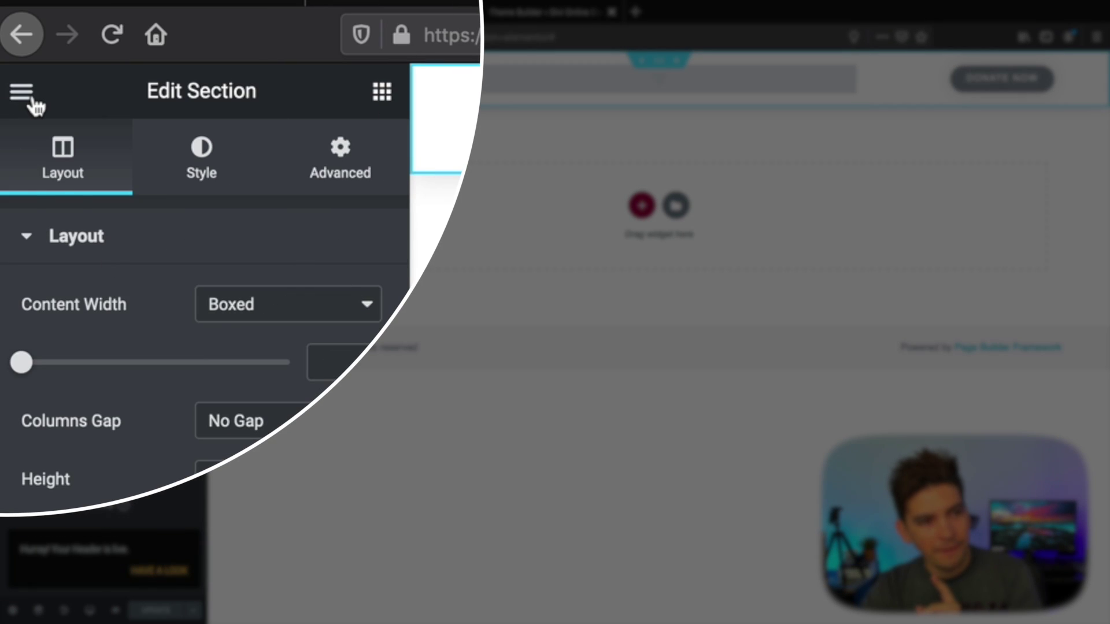
Step: Return to the Theme Builder overview from the Elementor main menu, now listing Elementor Header #92
click(23, 92)
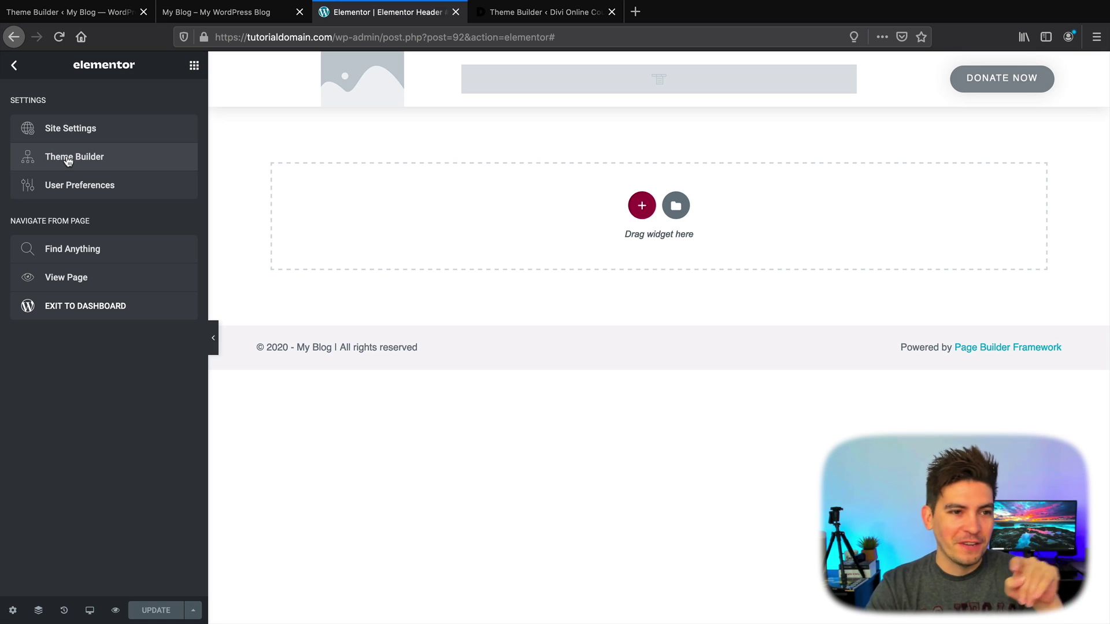
click(67, 157)
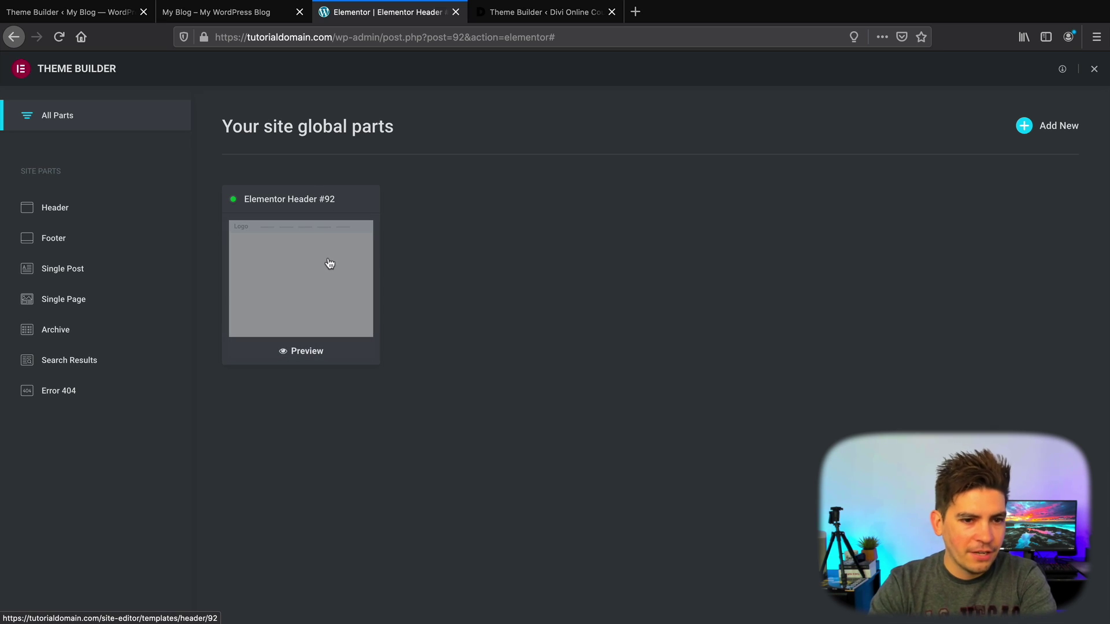
Step: Rename the header part to 'Main Header For Website'
click(328, 260)
click(1066, 201)
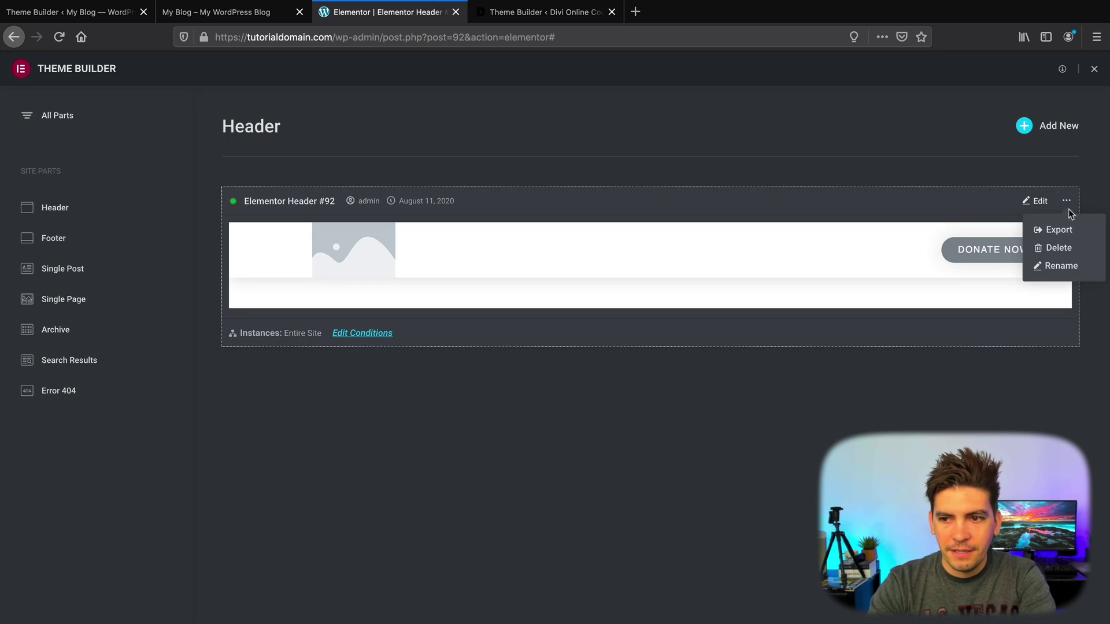
click(1062, 265)
triple_click(488, 337)
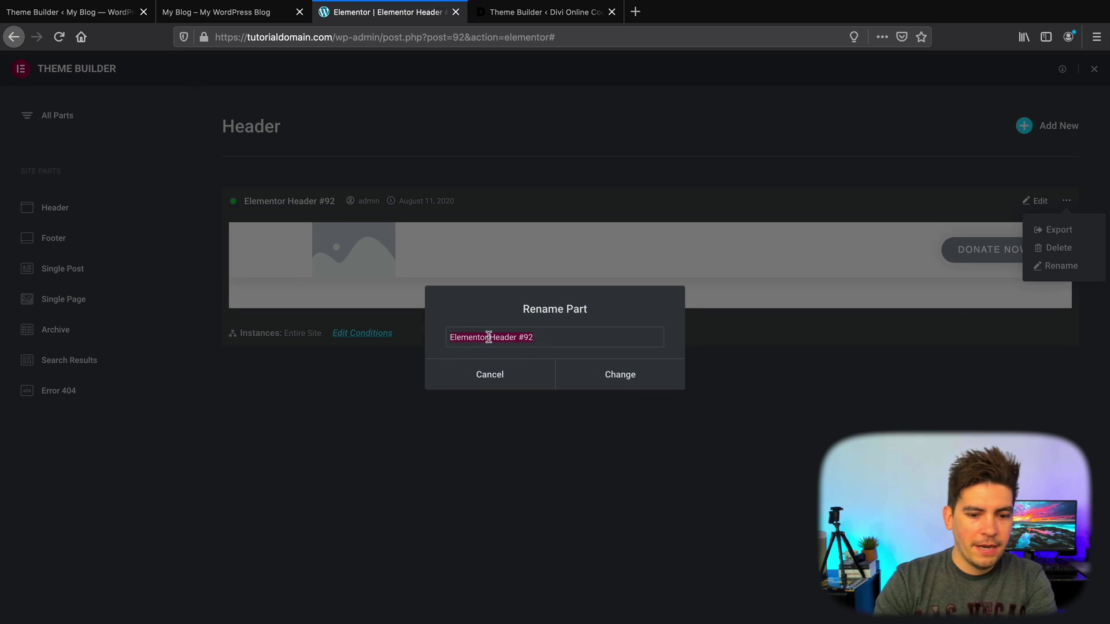
text(Main Header For Website)
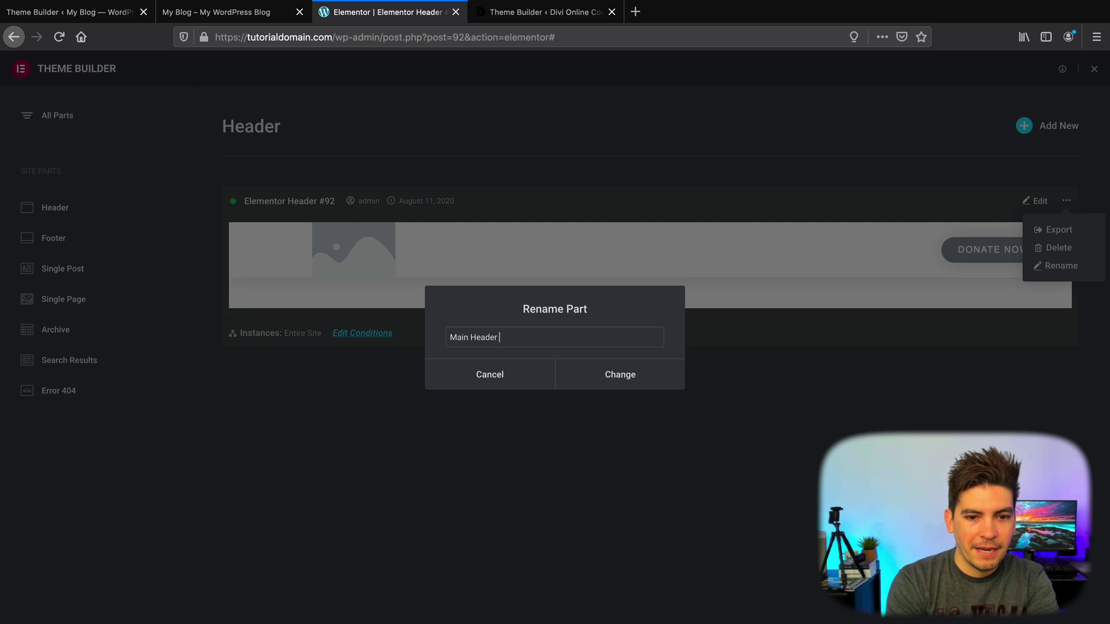
click(597, 382)
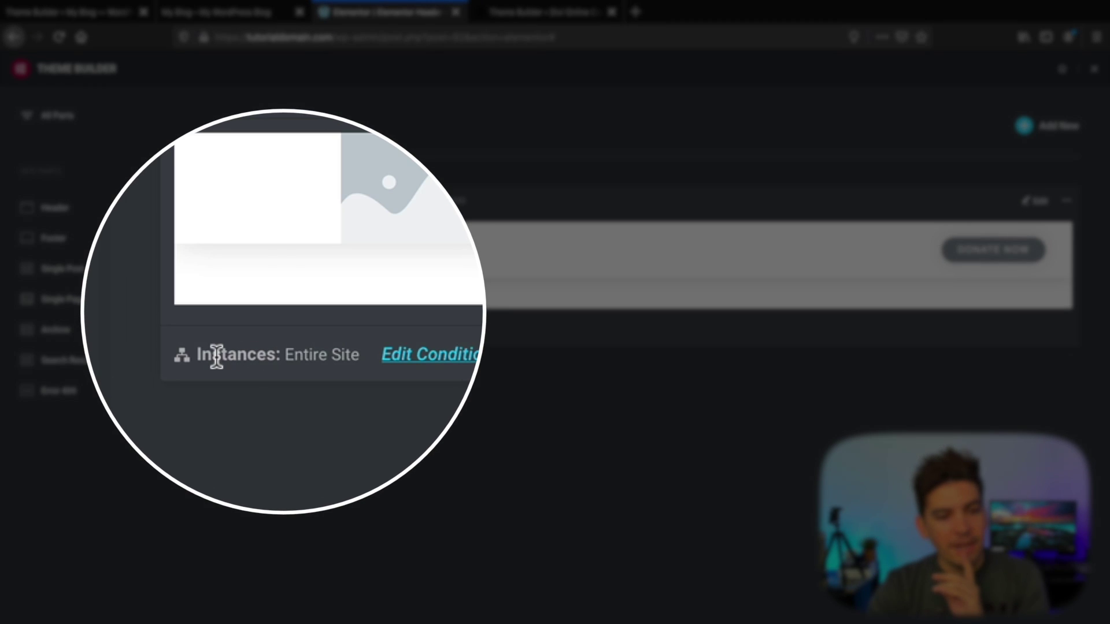
Step: Go back to all site parts and show the Footer parts, where none exist yet
drag(217, 356, 360, 360)
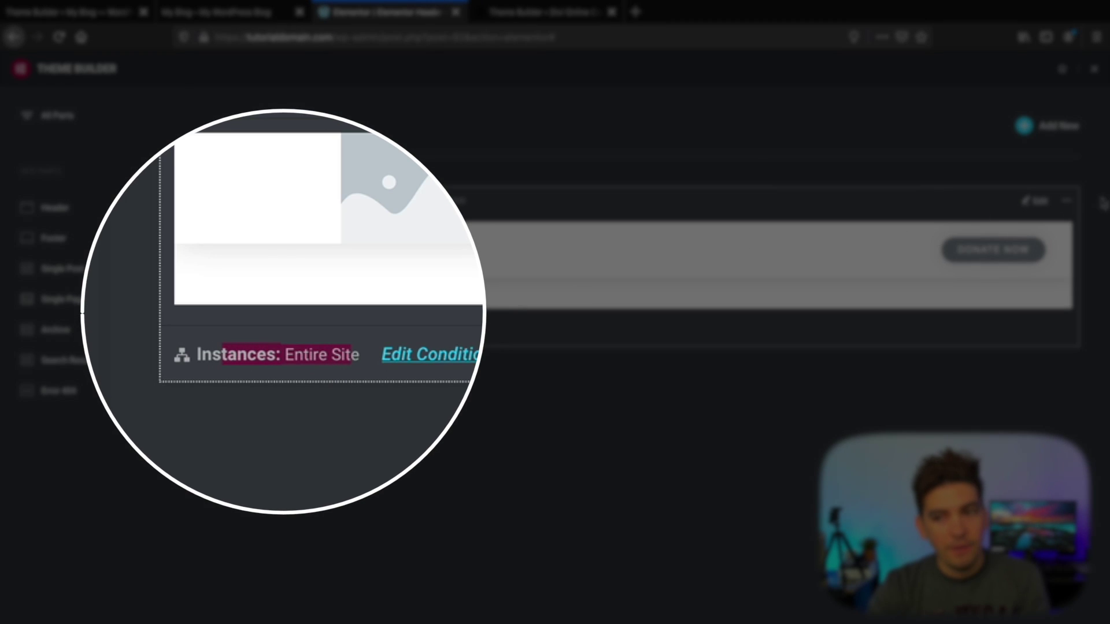
click(1065, 203)
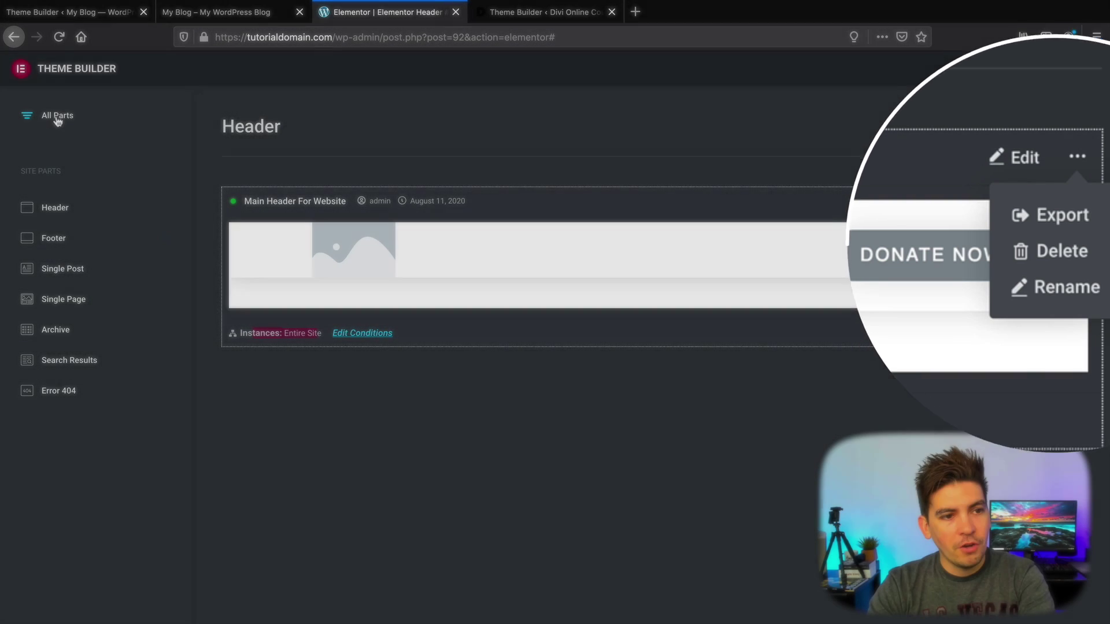
click(60, 116)
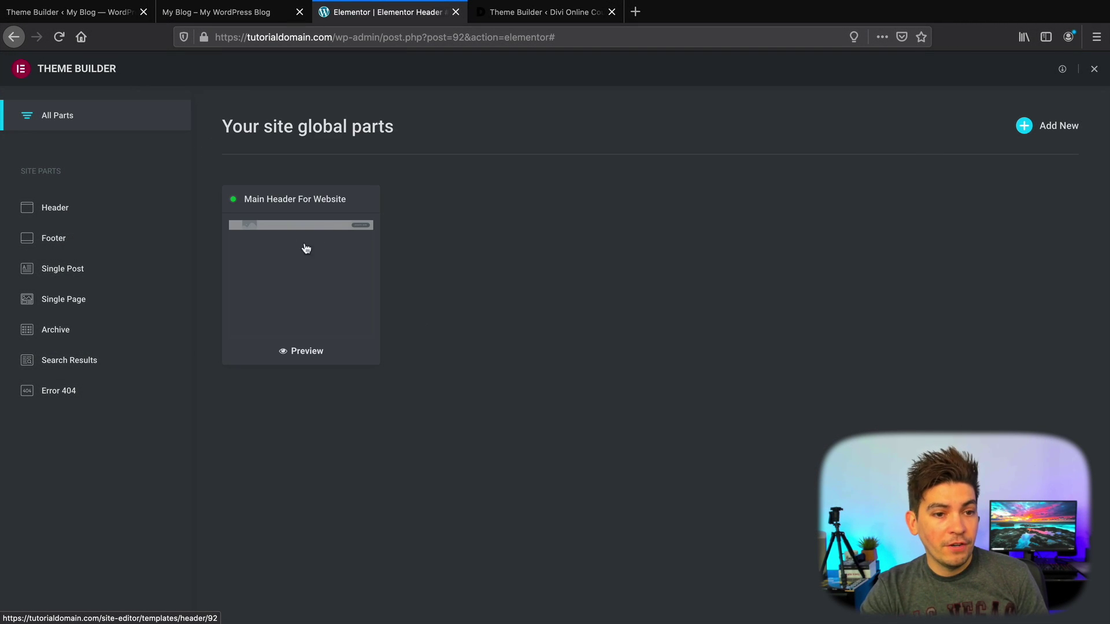
click(56, 244)
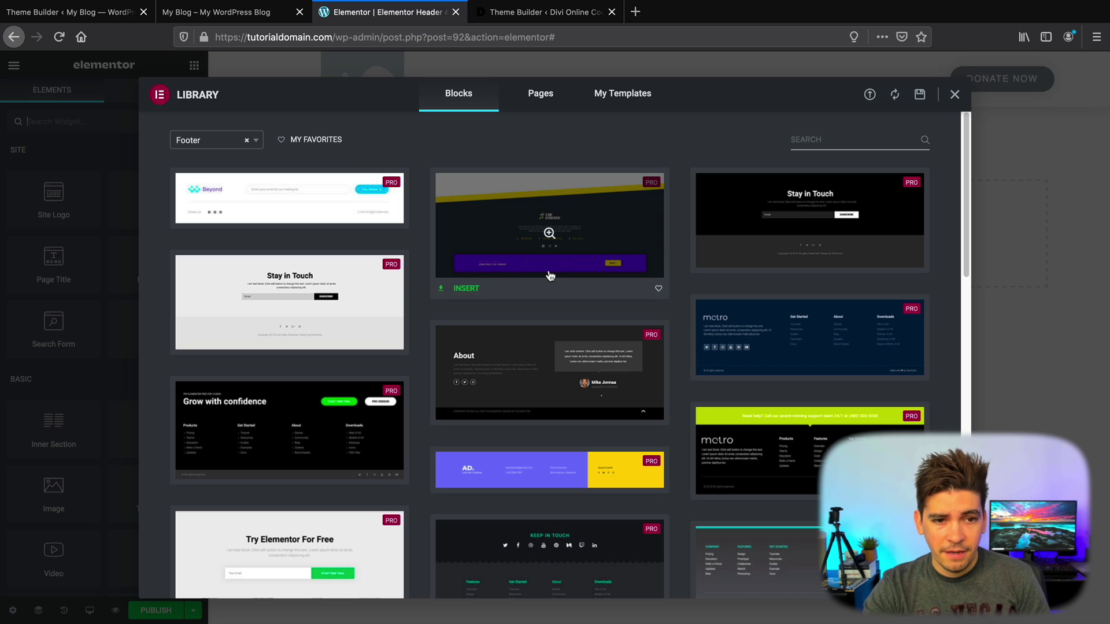
Step: Insert the purple and yellow AD. Let's Get Creative footer block and publish it
scroll(549, 271, down, 5)
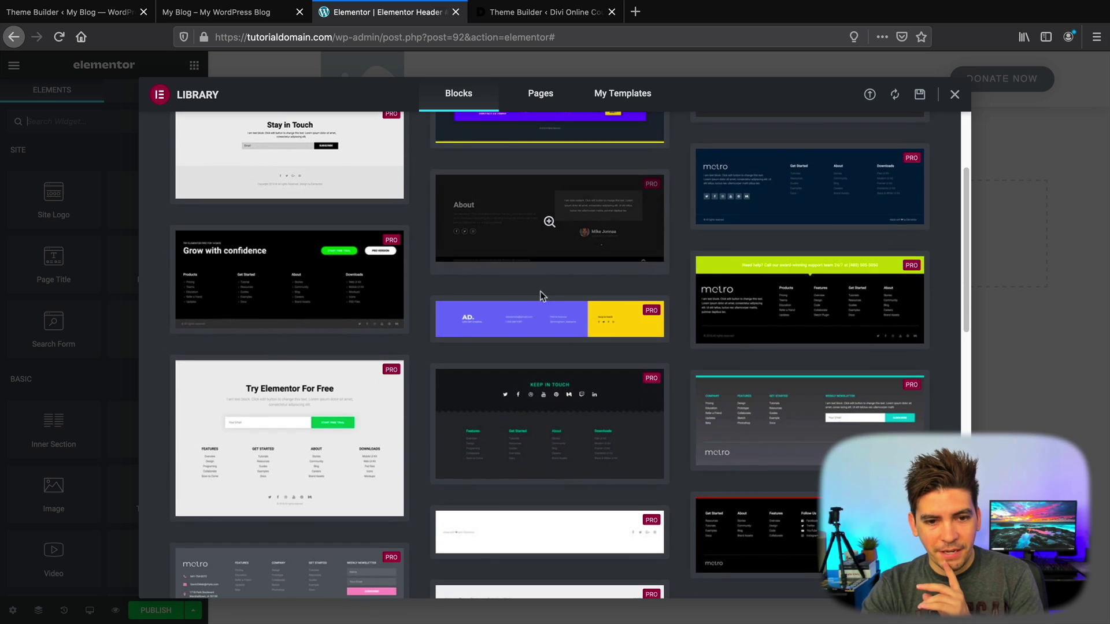
click(471, 332)
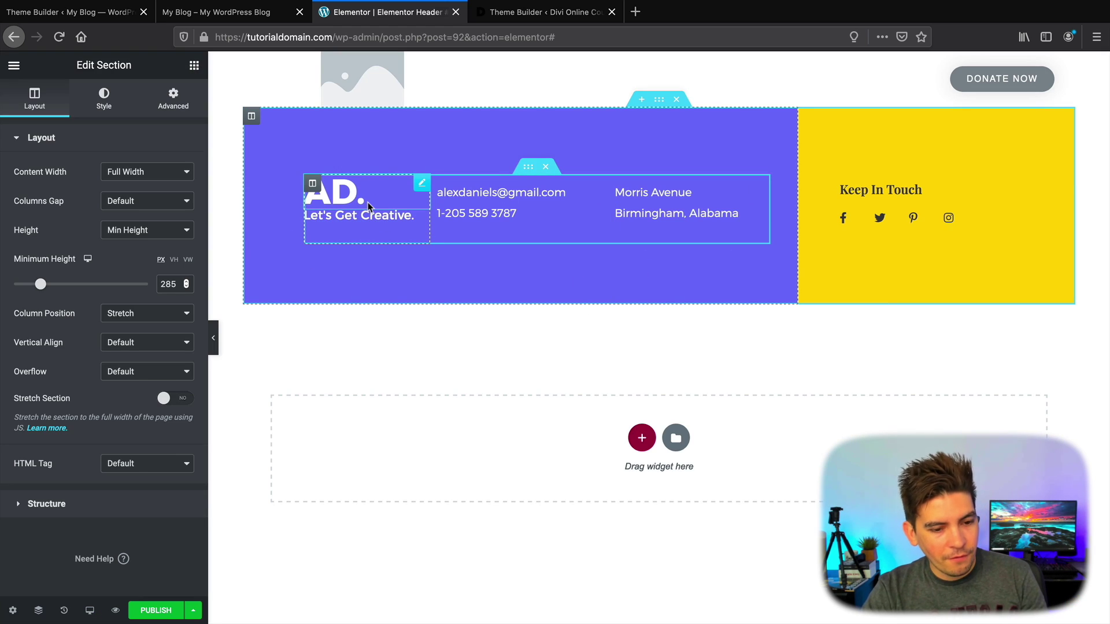
click(124, 611)
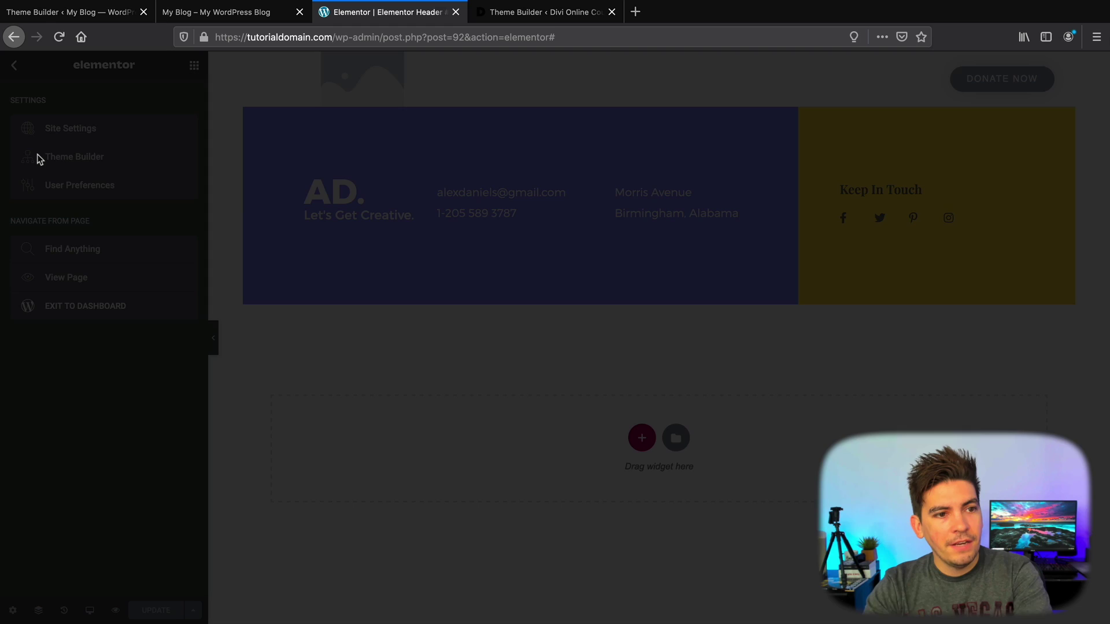
Step: Rename Elementor Footer #97 to 'Footer'
click(39, 156)
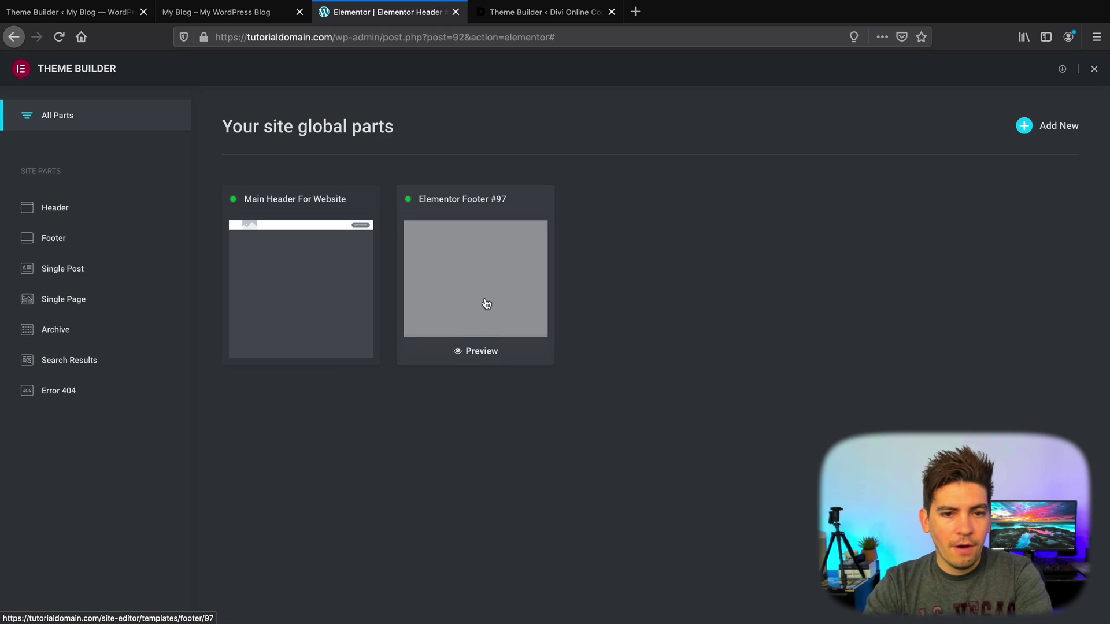
click(527, 304)
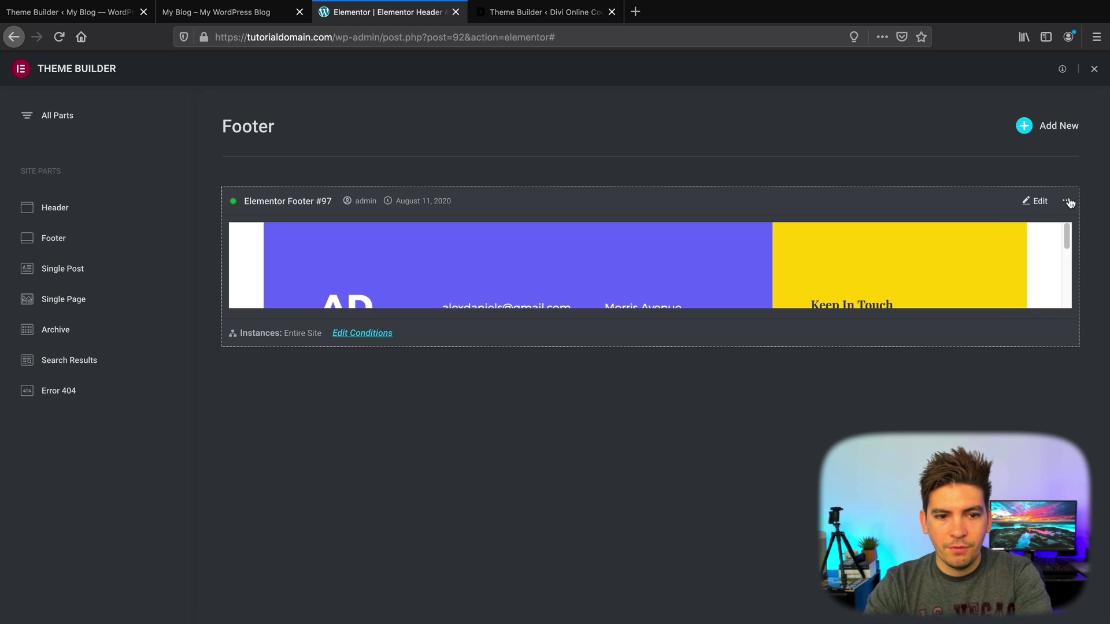
click(1066, 201)
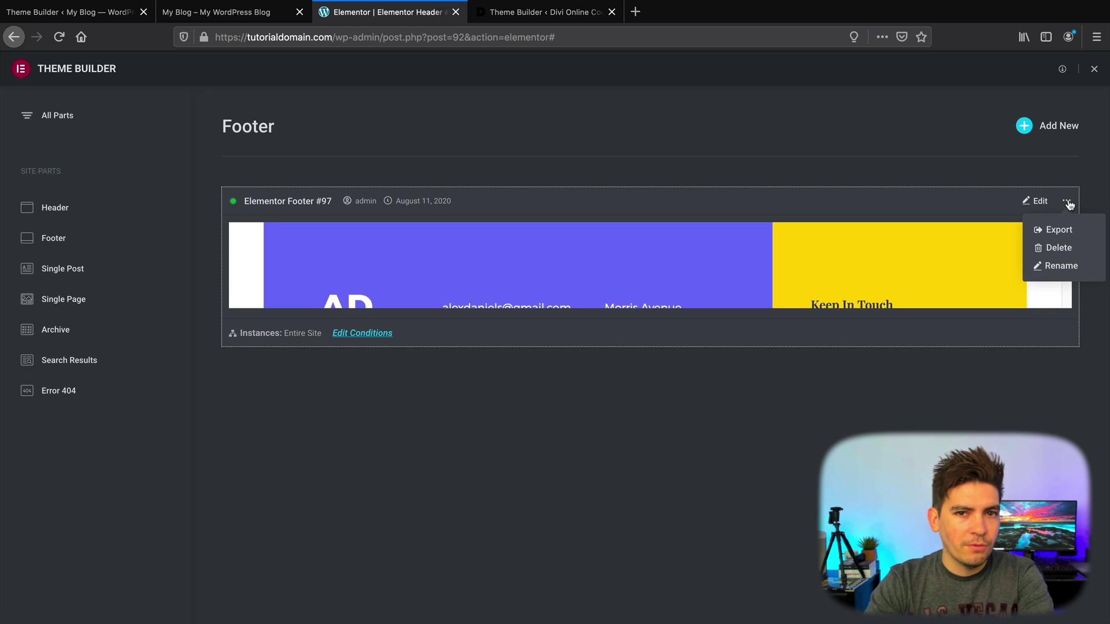
click(1075, 268)
triple_click(608, 337)
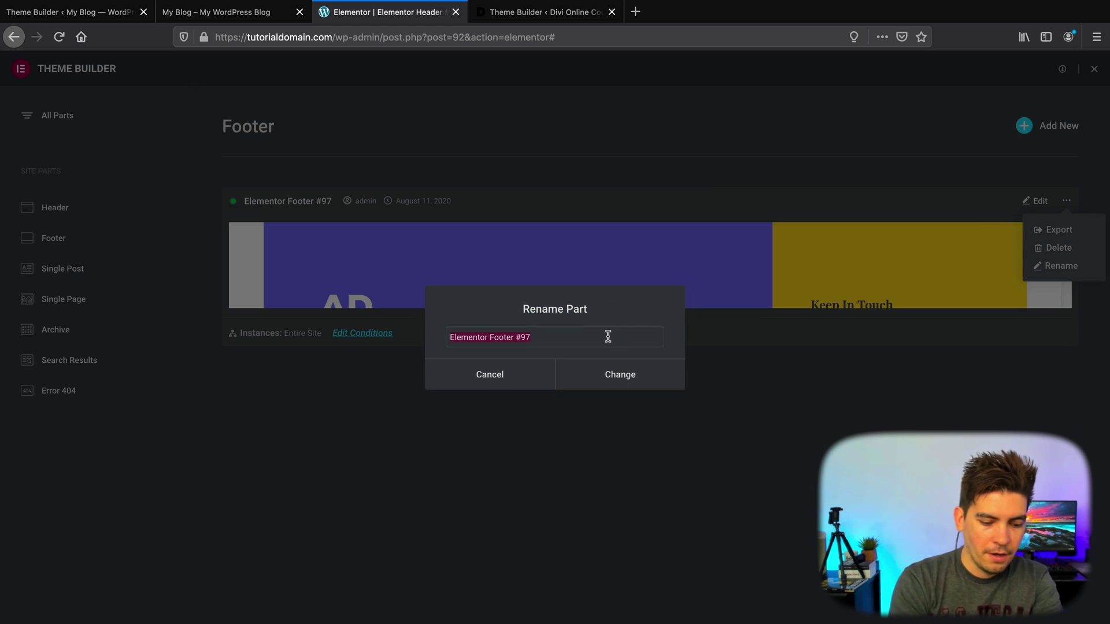
text(Footer)
click(612, 376)
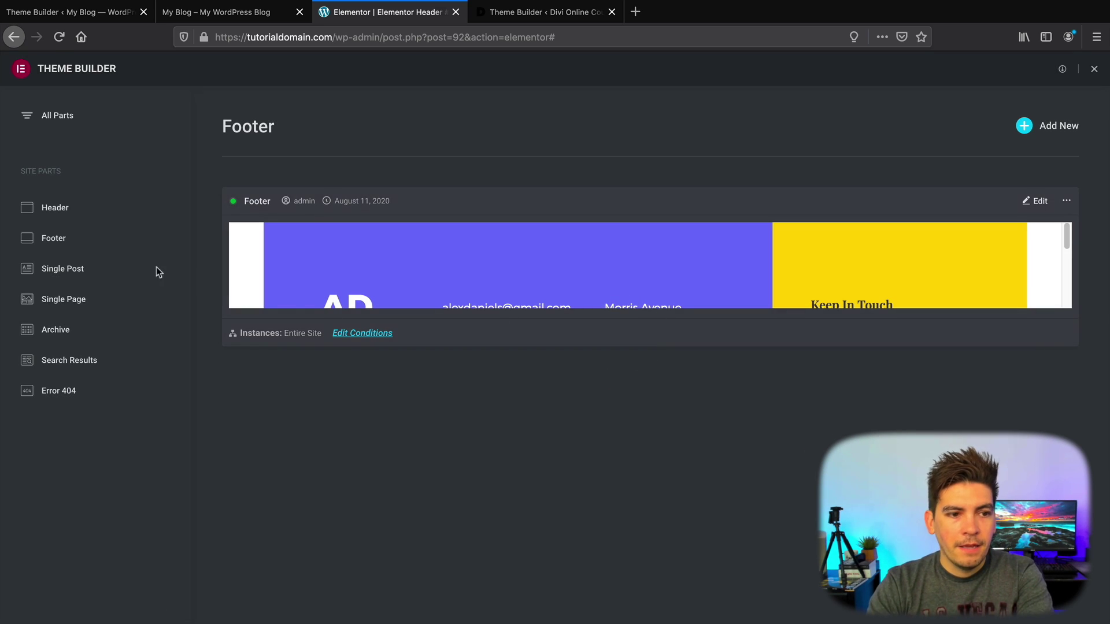
Step: Return to All Parts and compare it with the WordPress templates list
click(56, 118)
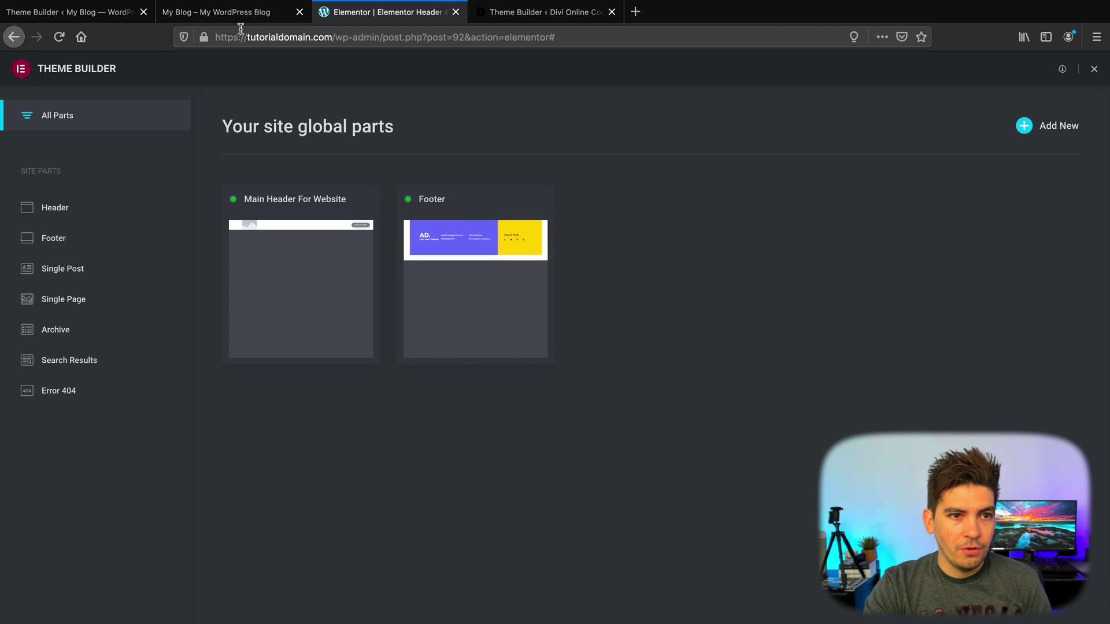
click(95, 14)
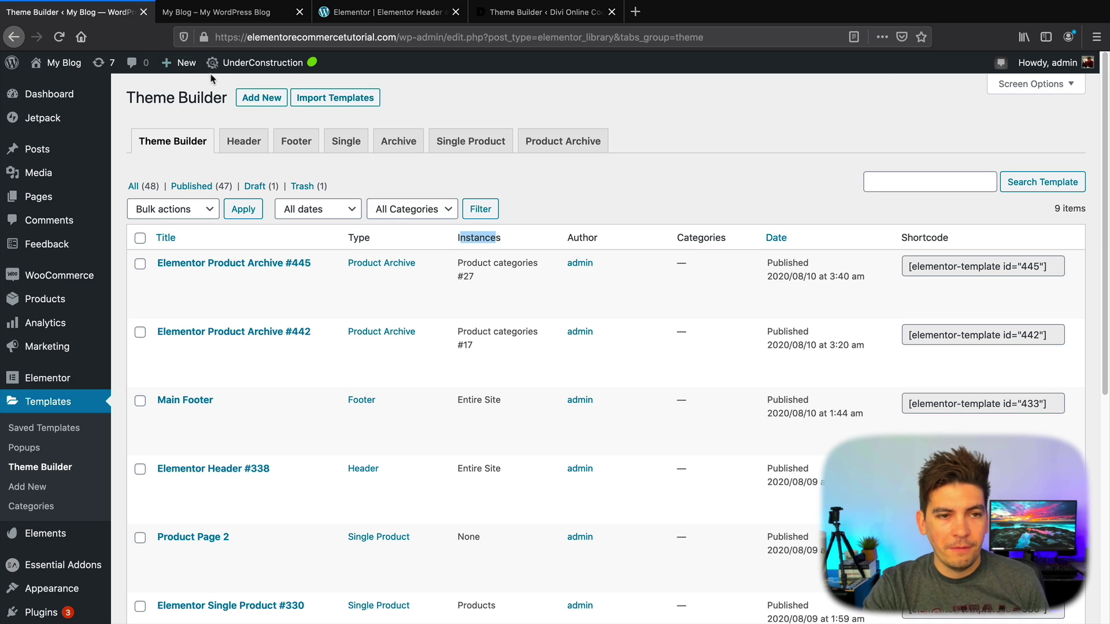
click(355, 19)
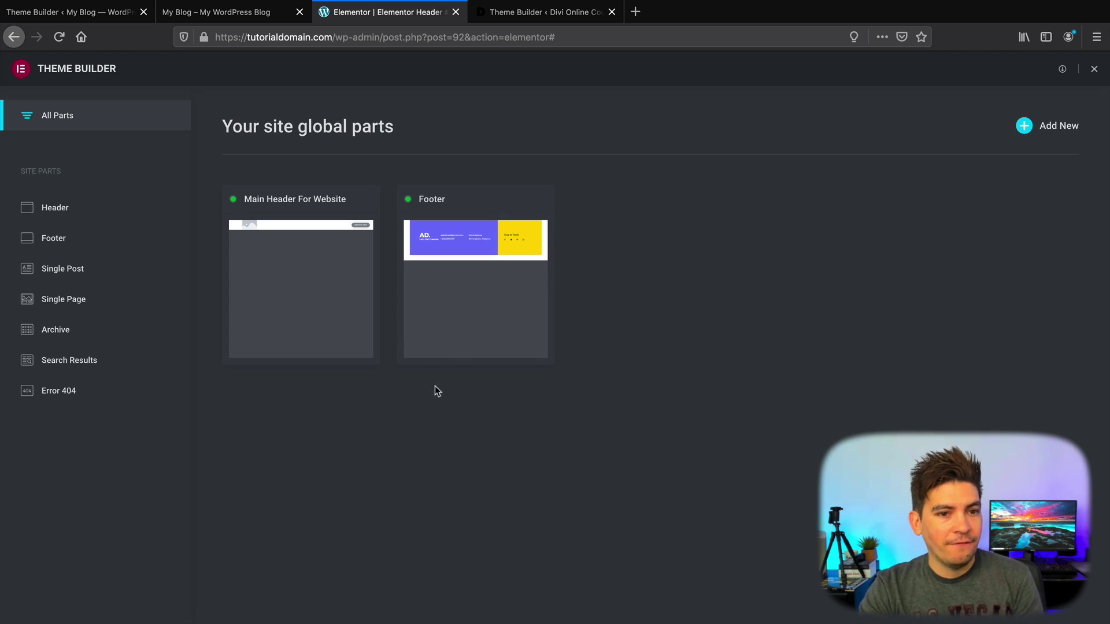
Step: Rename the Footer part to 'Template for Site' and go back to All Parts
mouse_move(367, 357)
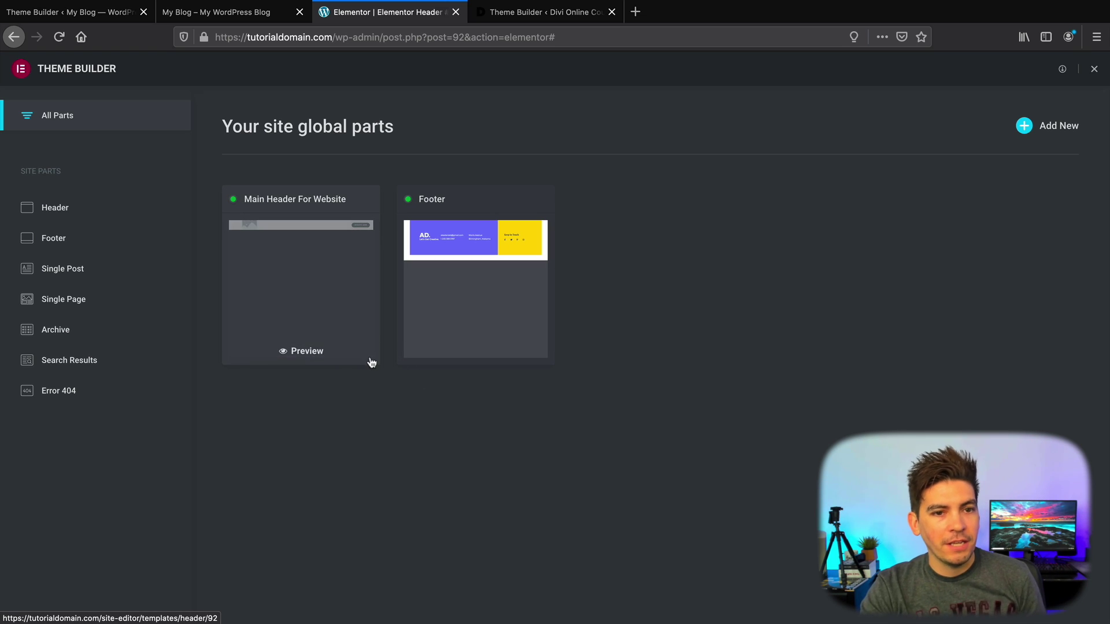
mouse_move(420, 347)
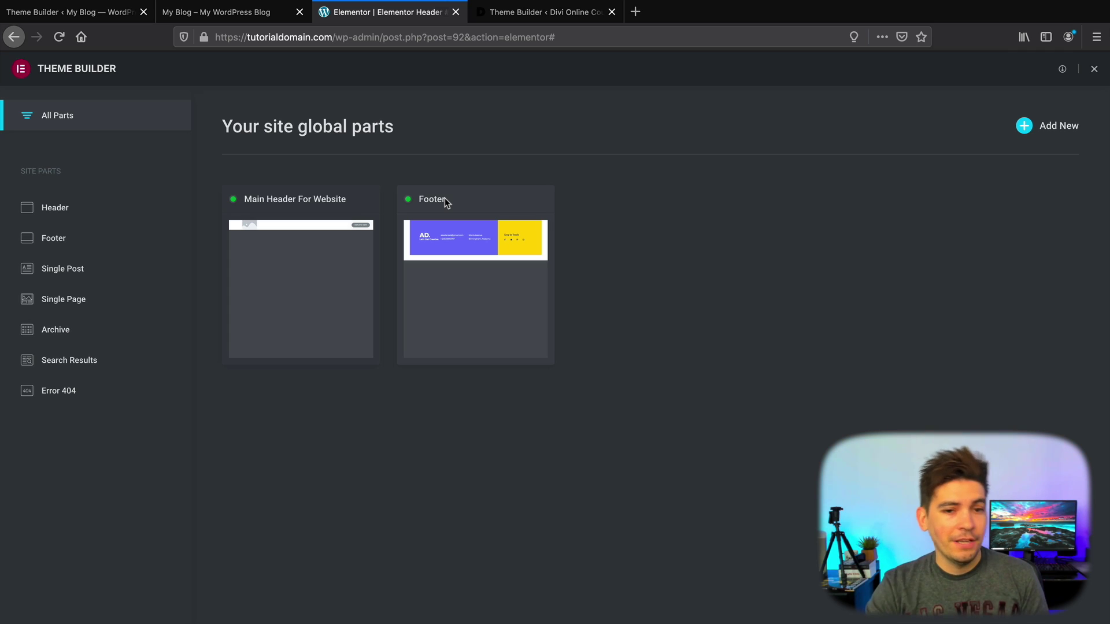
click(463, 285)
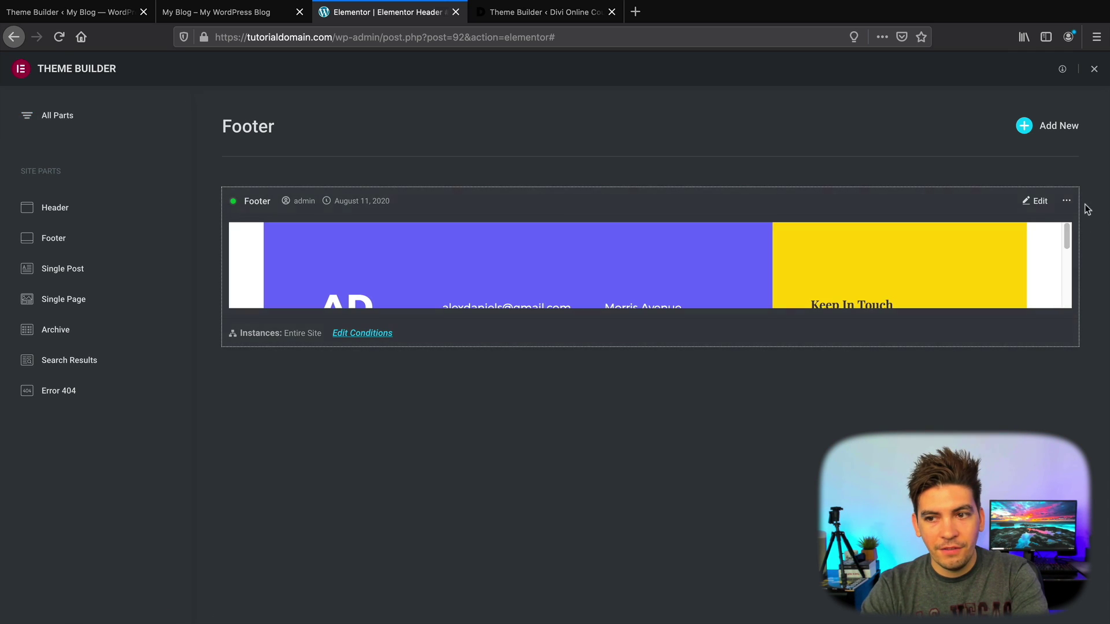
click(1066, 201)
click(1057, 265)
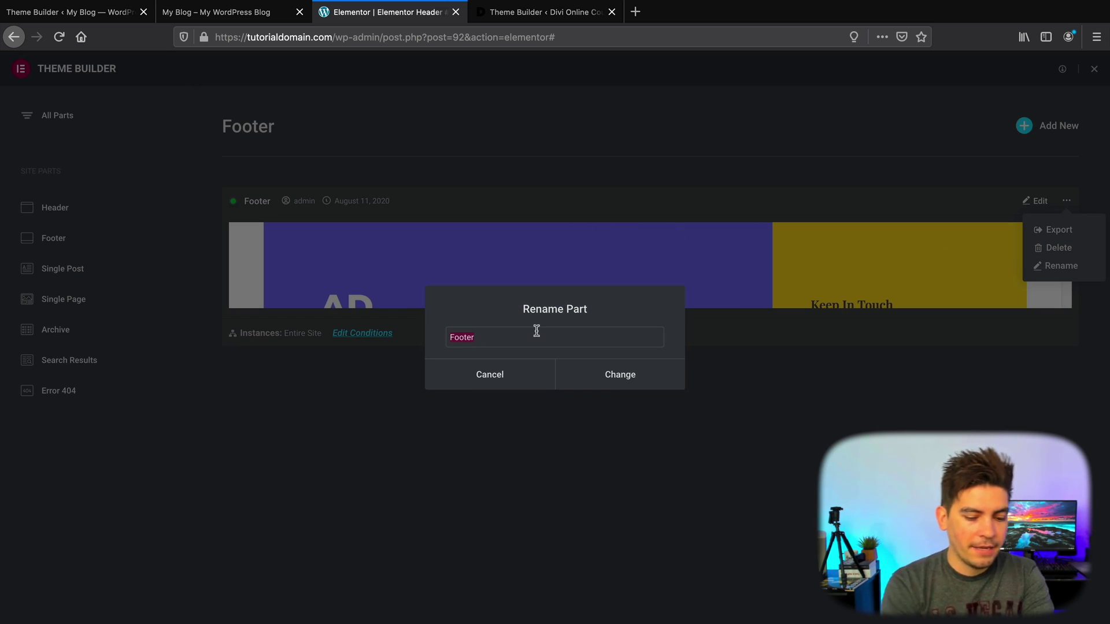
text(Template)
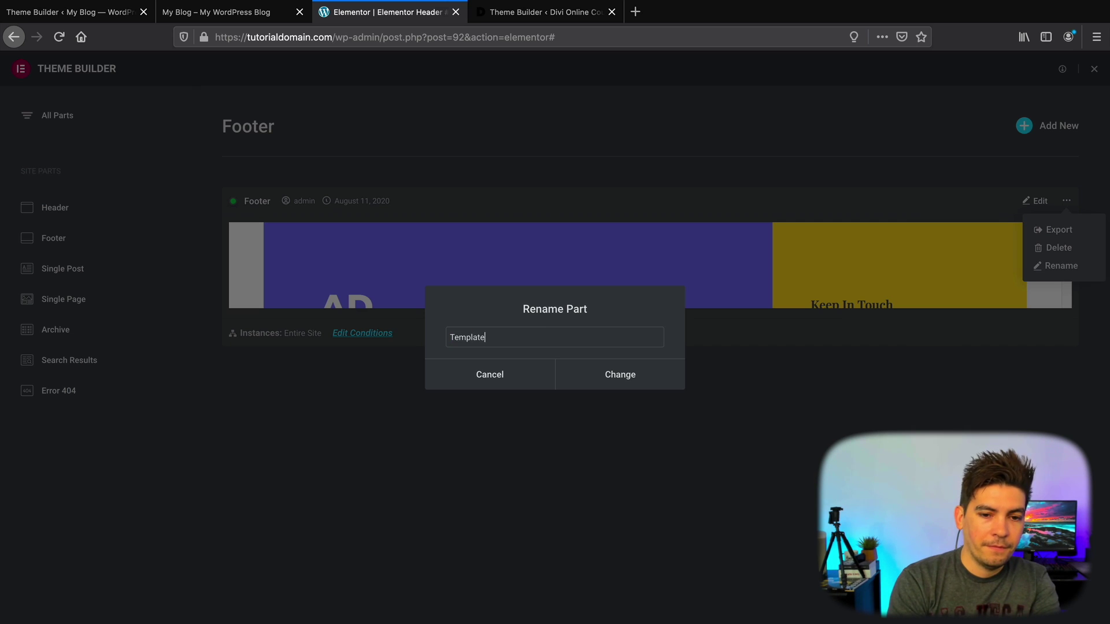
text( for Site)
click(601, 373)
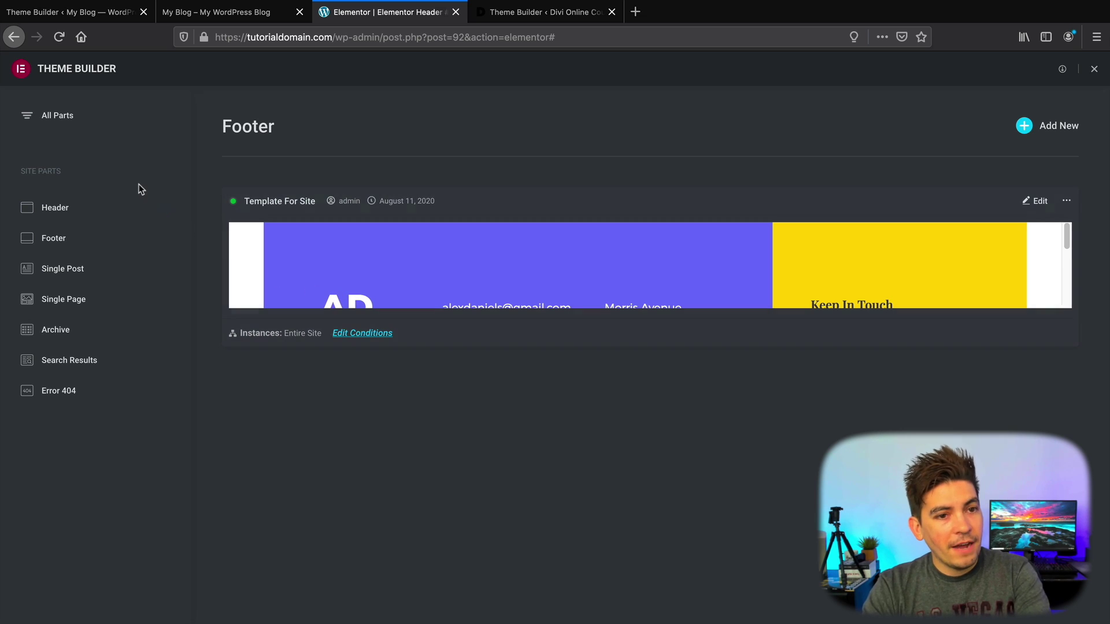
click(62, 119)
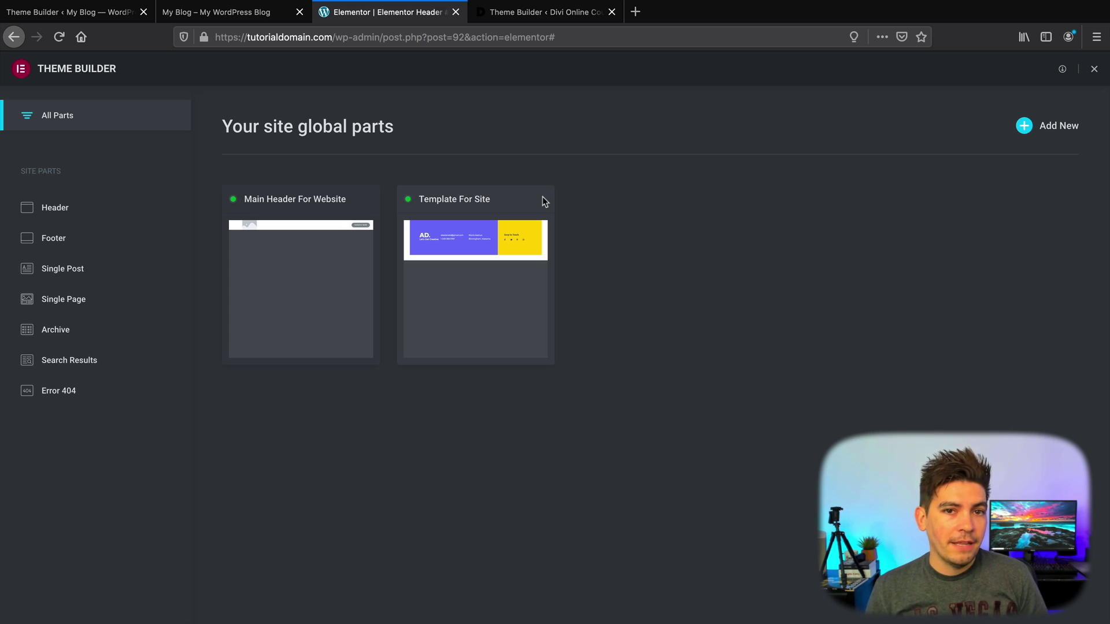
Step: In Divi Theme Builder, dismiss the open template settings and try placing the global header in the body
click(590, 18)
click(862, 317)
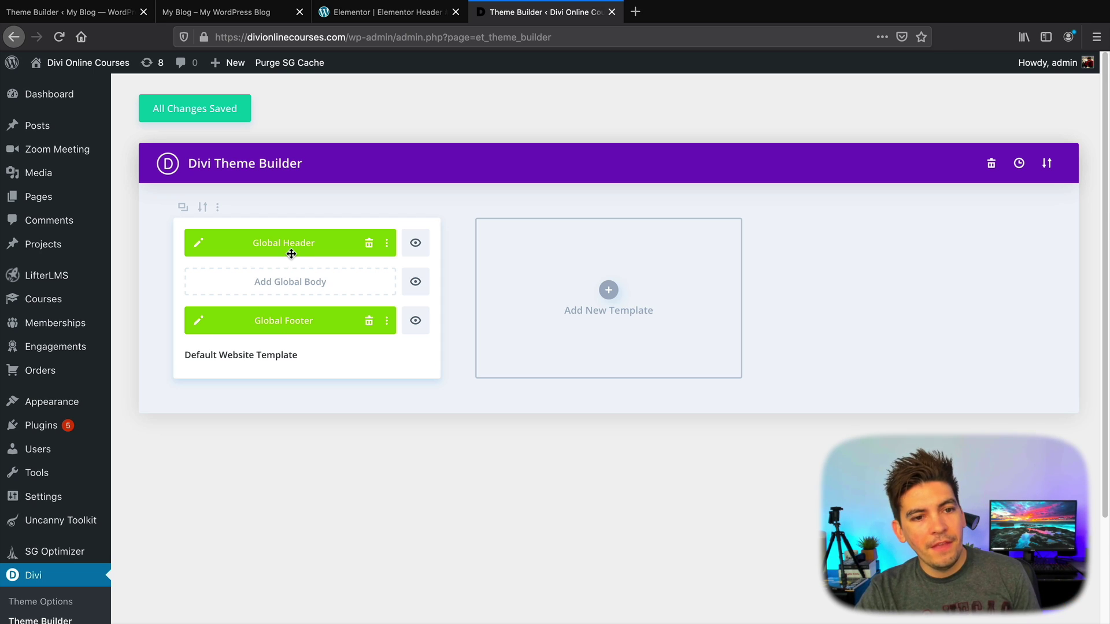
mouse_move(295, 243)
mouse_down()
mouse_move(298, 272)
mouse_move(300, 245)
mouse_up()
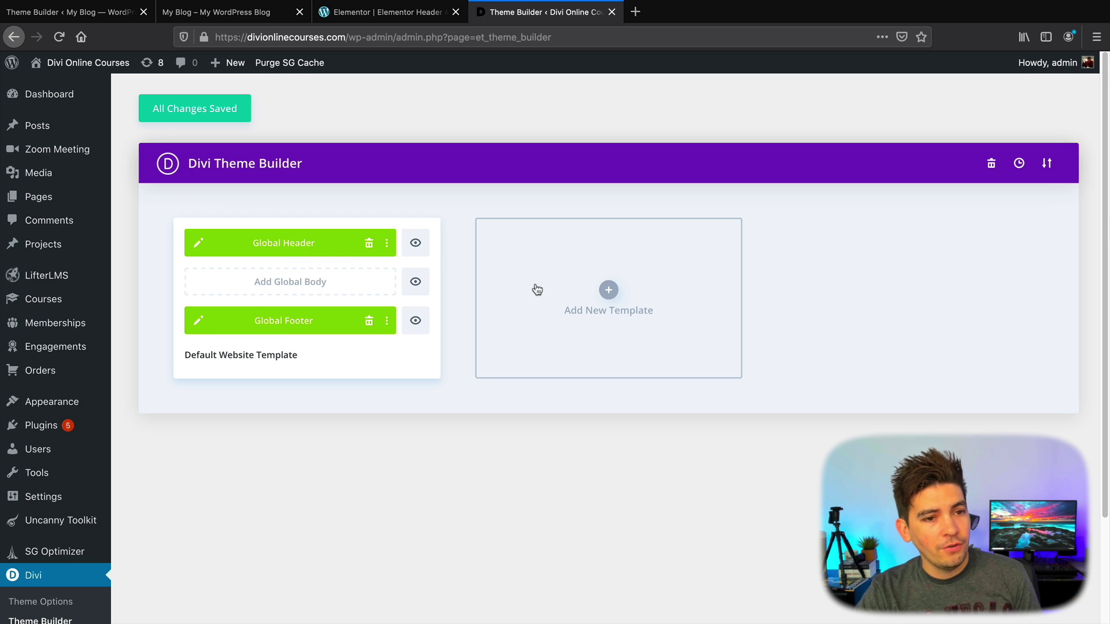
Step: Create a new Divi template that applies to the Blog
click(566, 301)
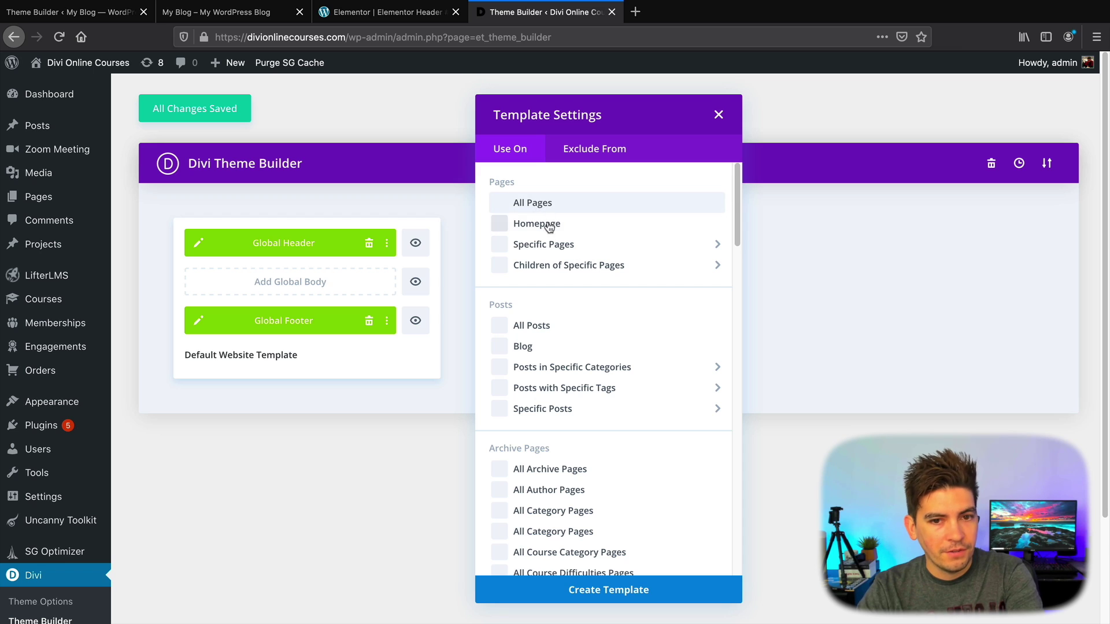
scroll(572, 318, down, 1)
click(523, 334)
click(625, 592)
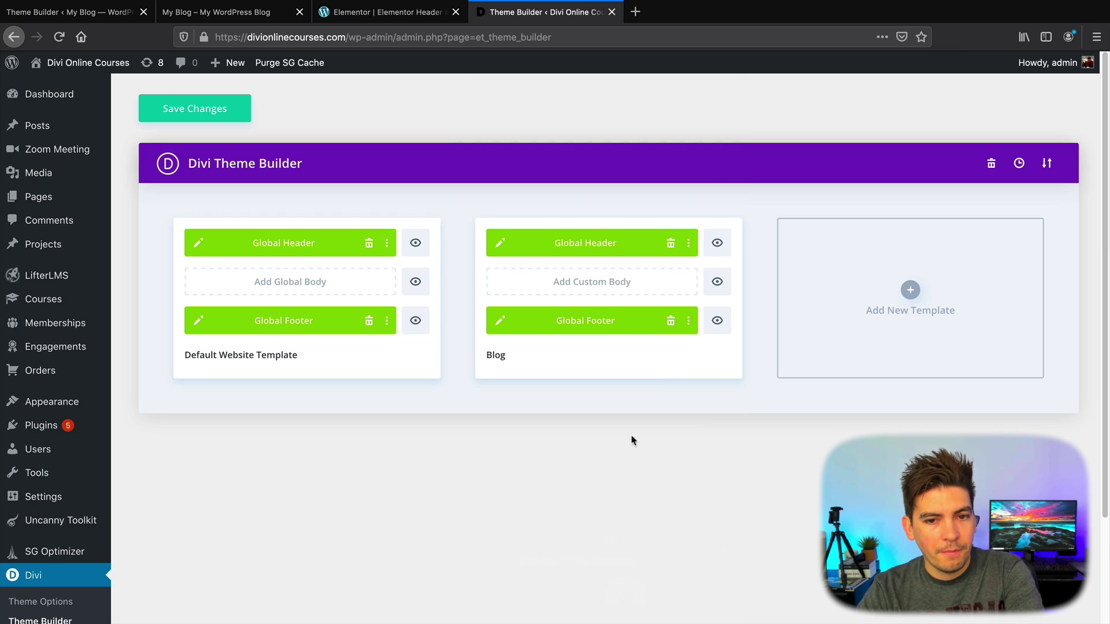
drag(575, 243, 552, 245)
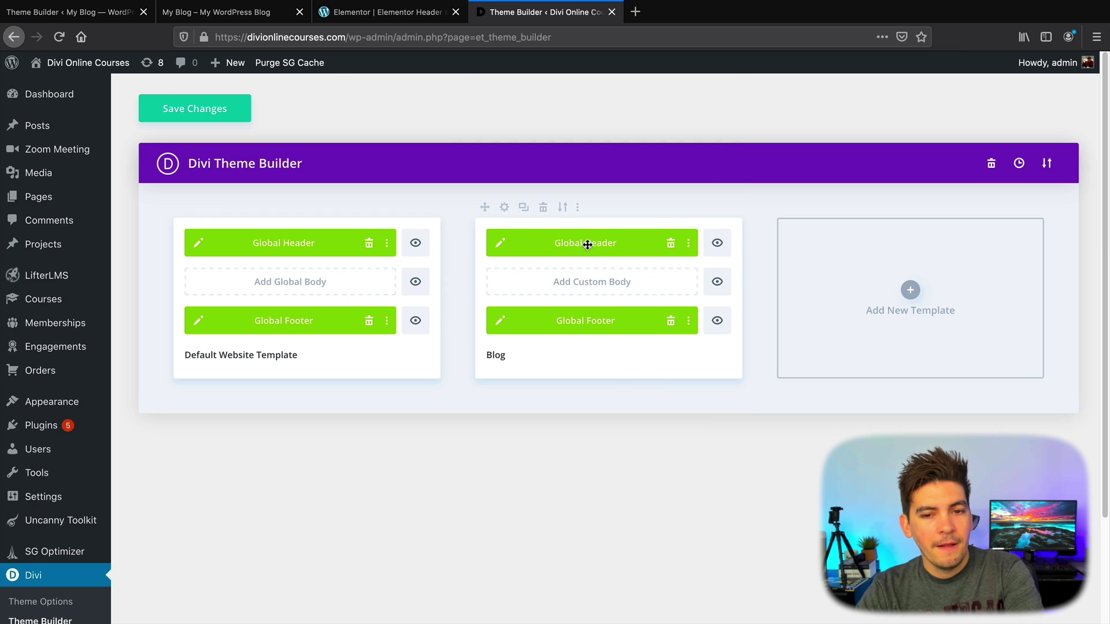
Step: Hide the global header on the Blog template, save, and return to Elementor
click(717, 250)
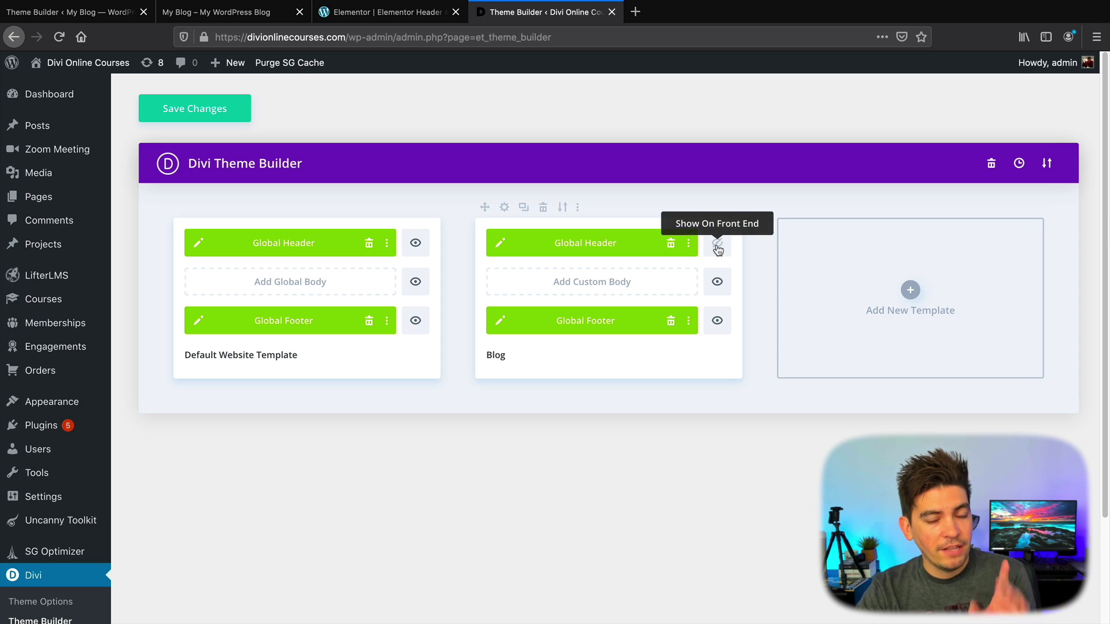
key(ctrl+s)
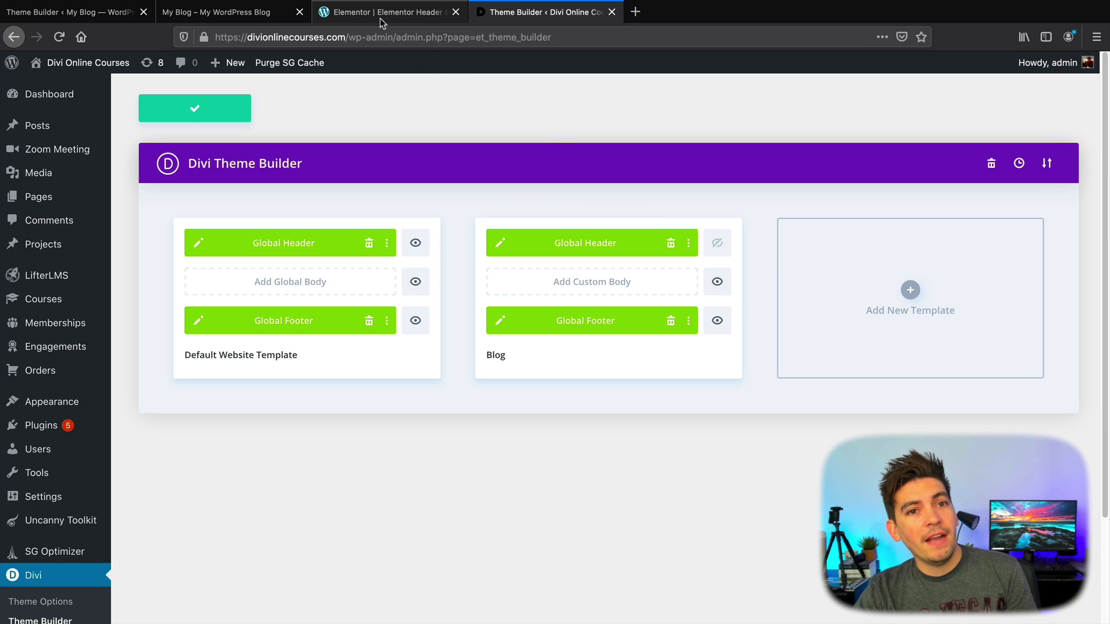
click(367, 15)
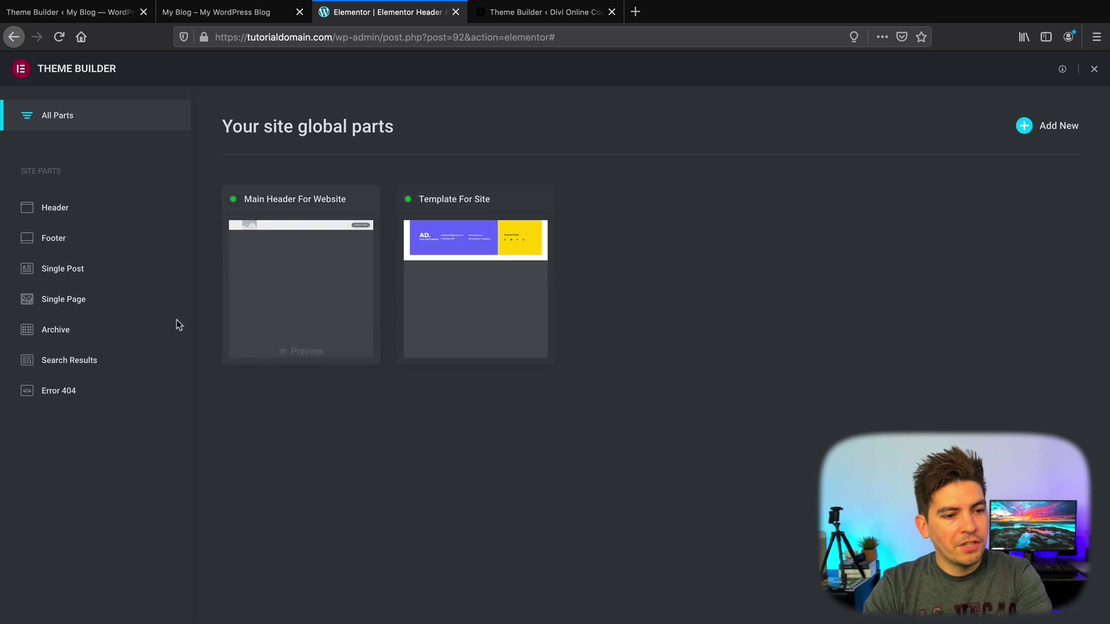
Step: Insert the illustrated 404 design with its settings as an Error 404 part and publish it for the 404 Page
click(56, 395)
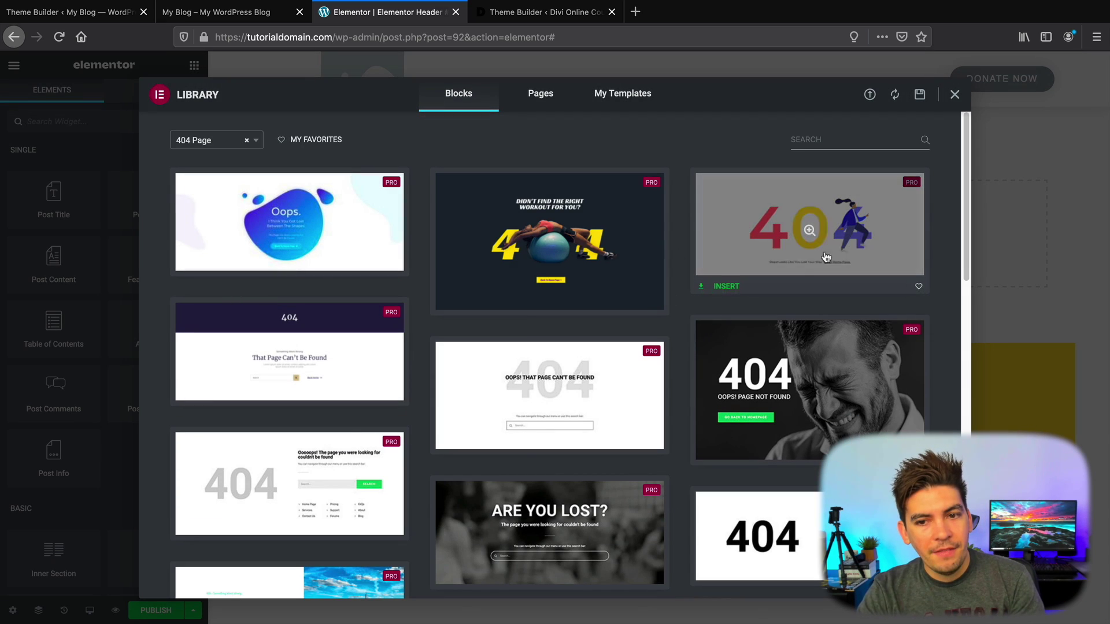
click(727, 286)
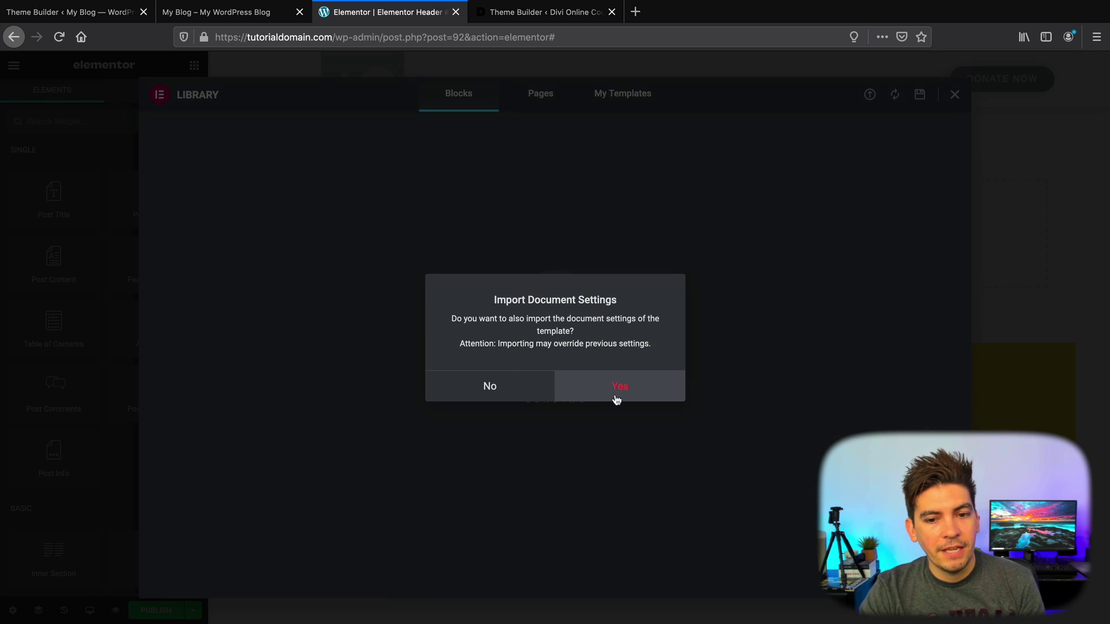
click(616, 398)
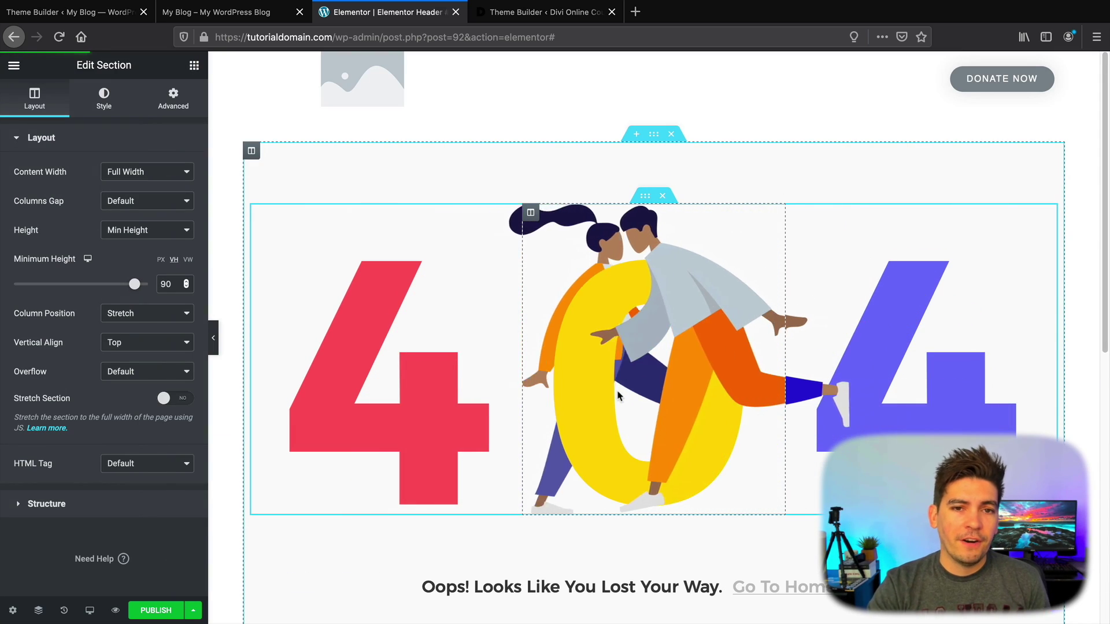
click(155, 610)
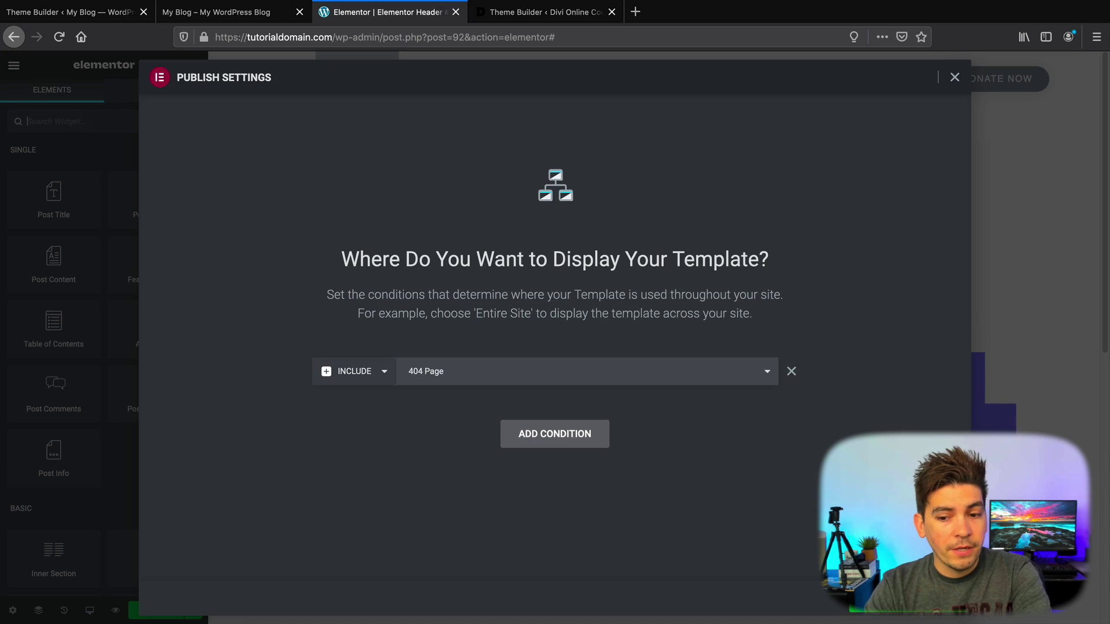
click(922, 596)
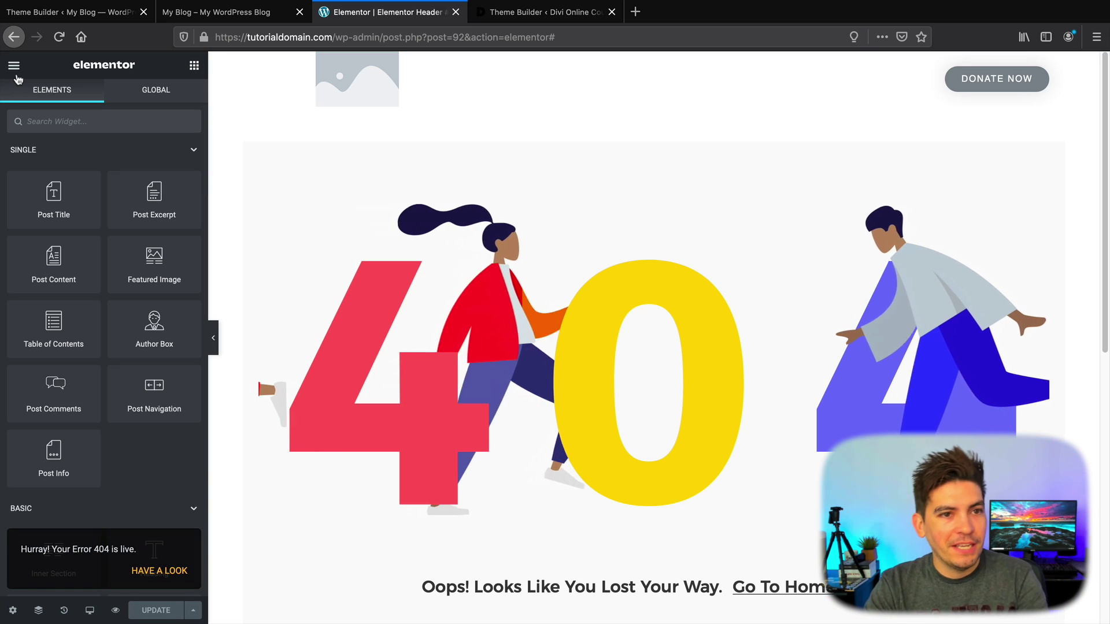
Step: Glance at the live site and templates list, then reopen Theme Builder from the 404 editor's menu
click(197, 13)
click(81, 17)
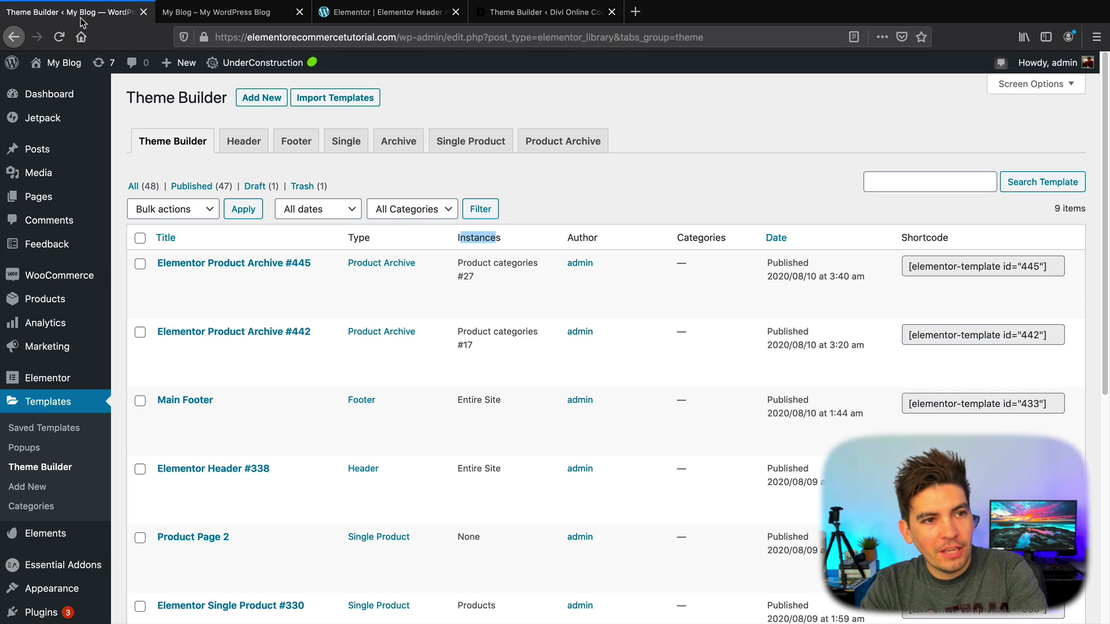
scroll(445, 440, down, 2)
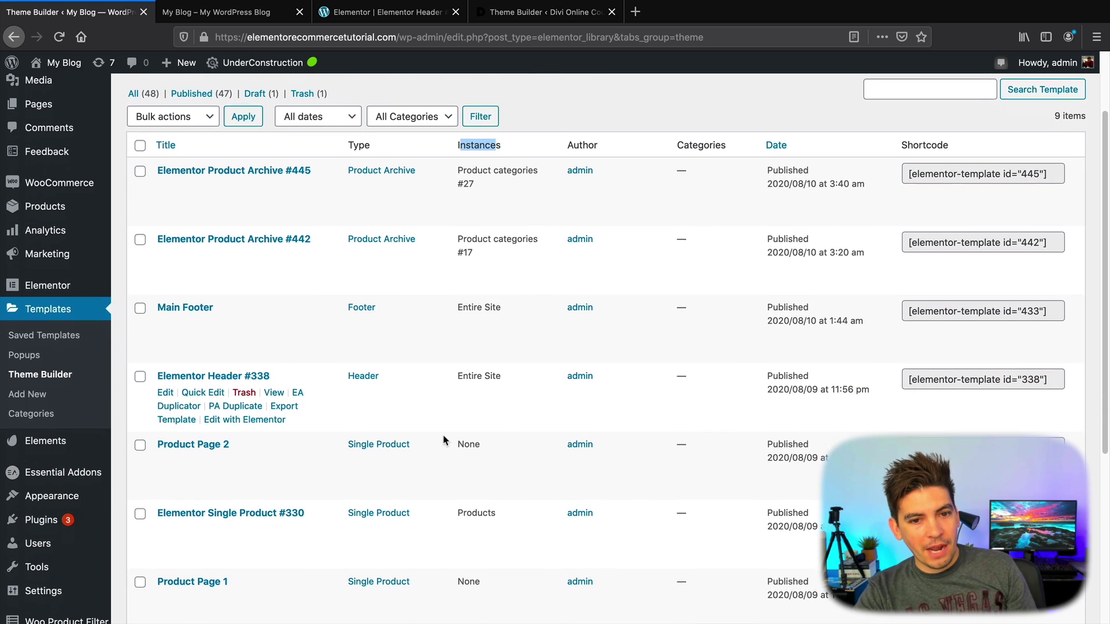
click(400, 18)
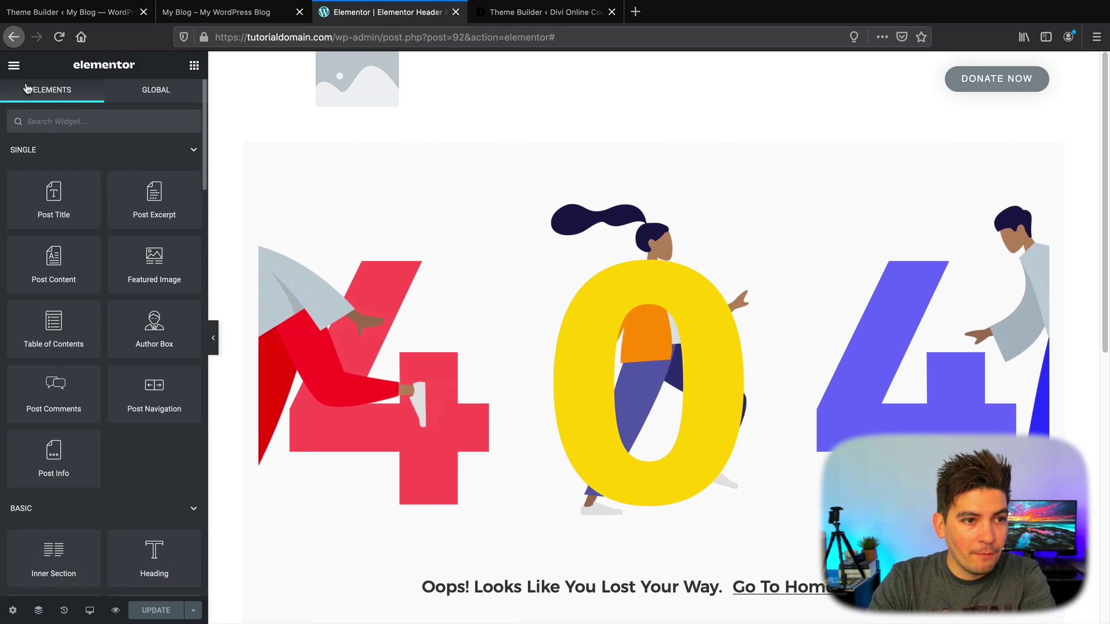
click(14, 66)
click(74, 159)
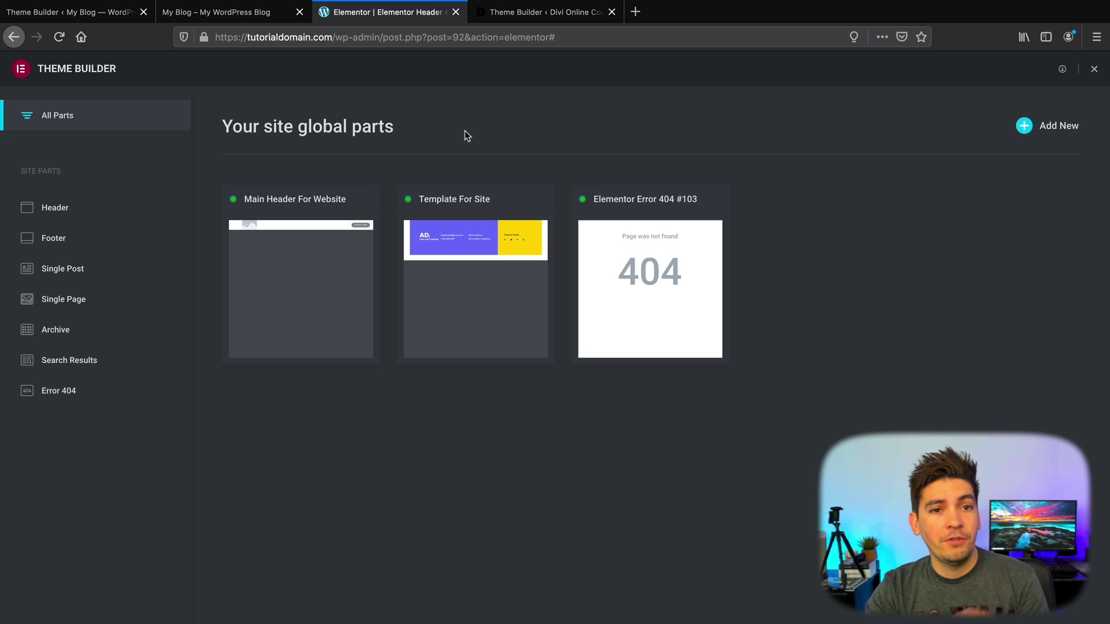
Step: Duplicate Divi's All Archive Pages template unassigned, open its Global Header for editing, then return to Elementor
click(527, 16)
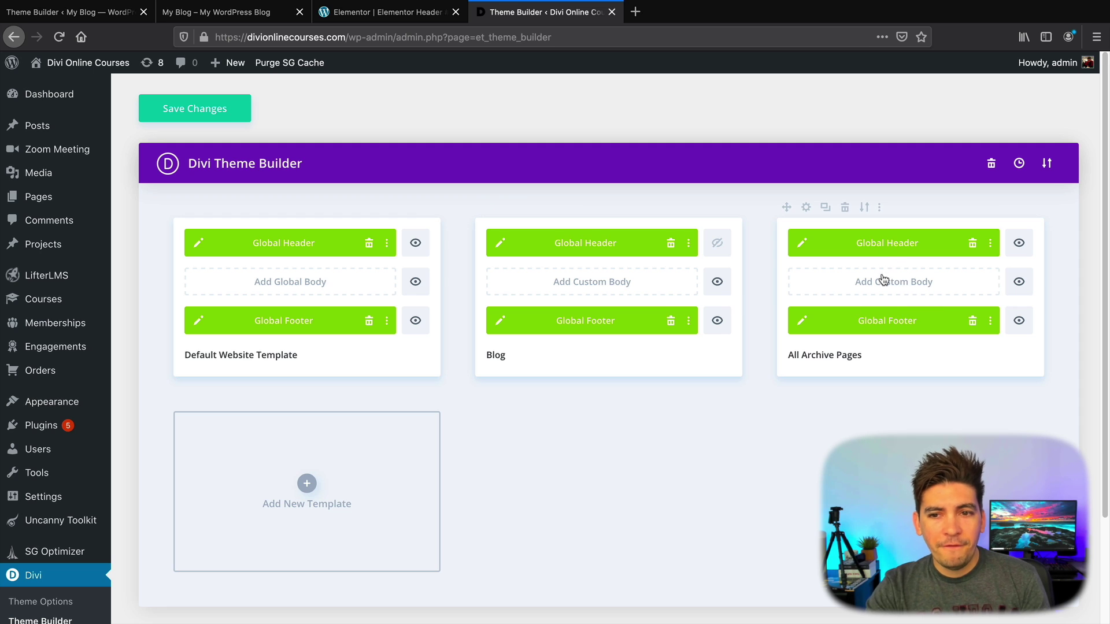
click(823, 211)
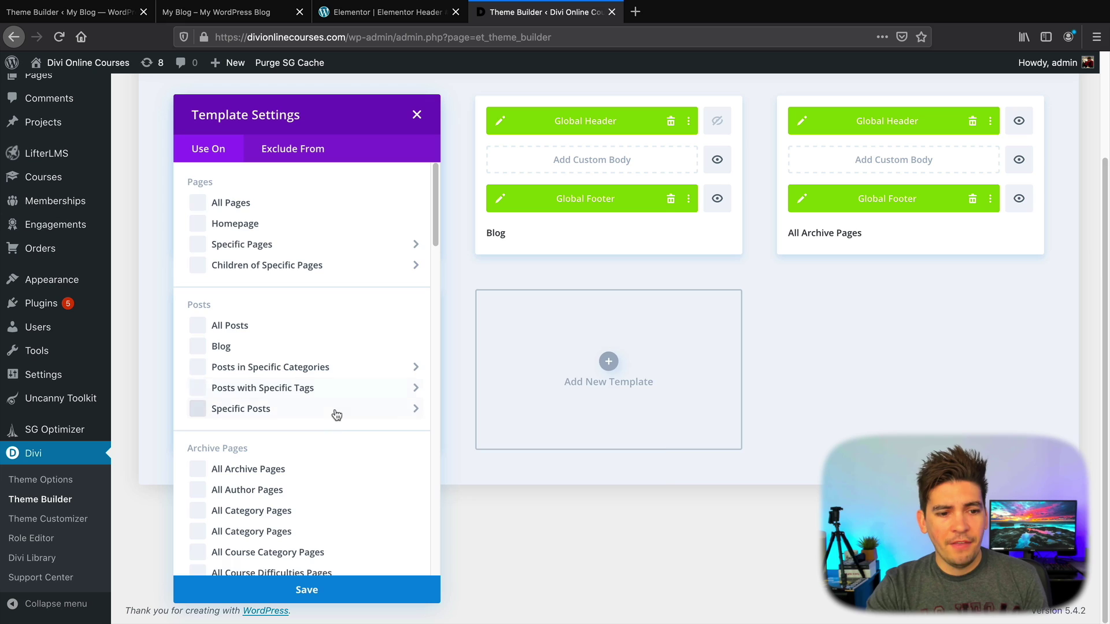
scroll(336, 414, down, 3)
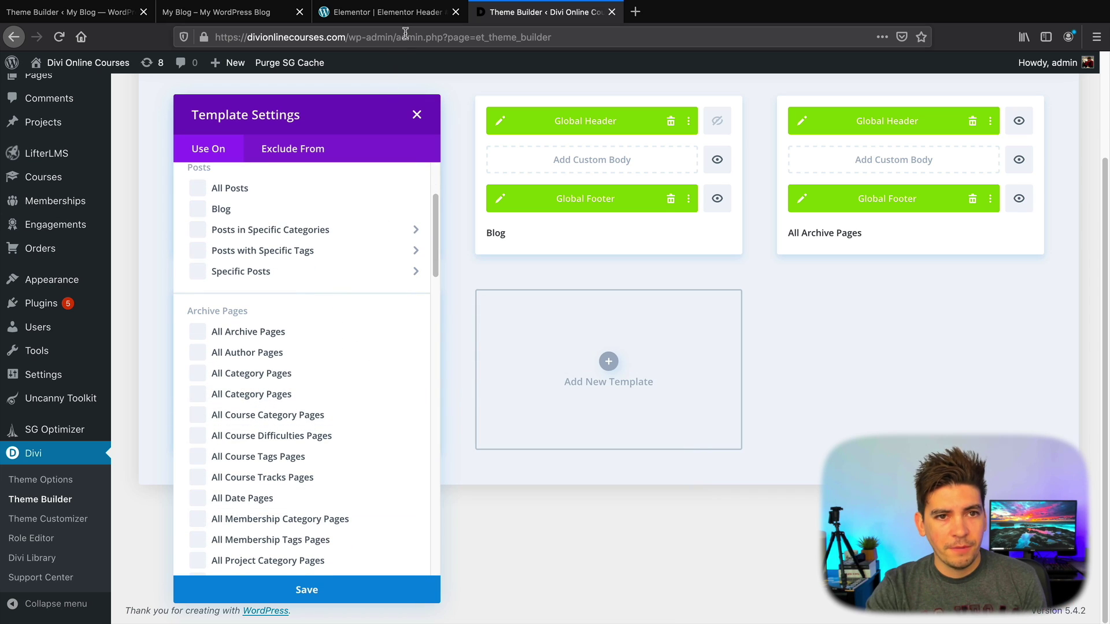
scroll(407, 84, up, 3)
click(415, 116)
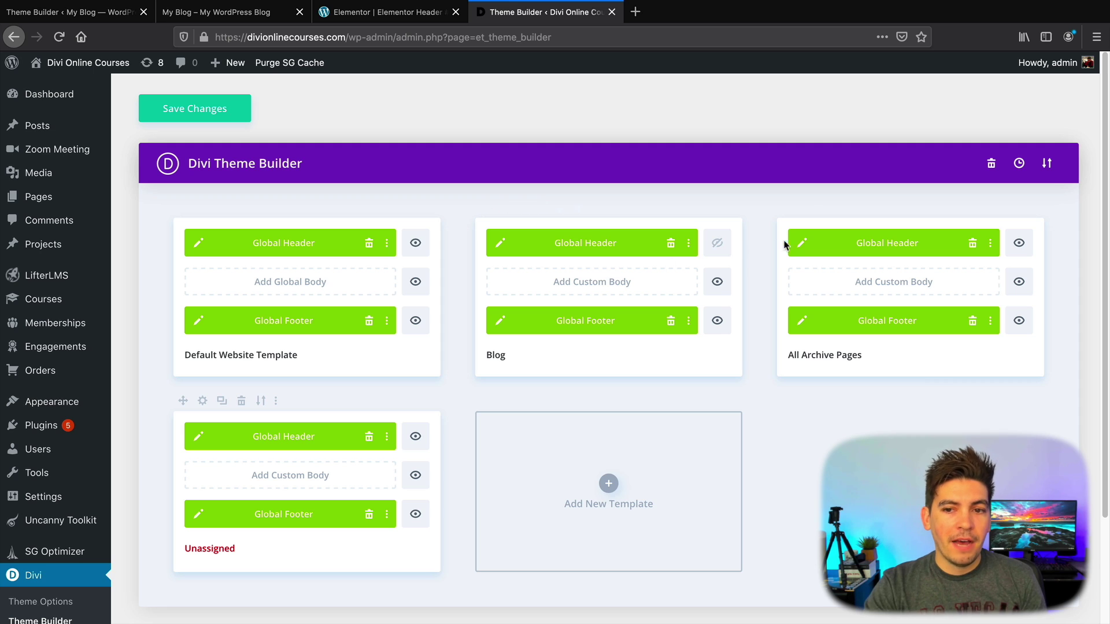
click(804, 248)
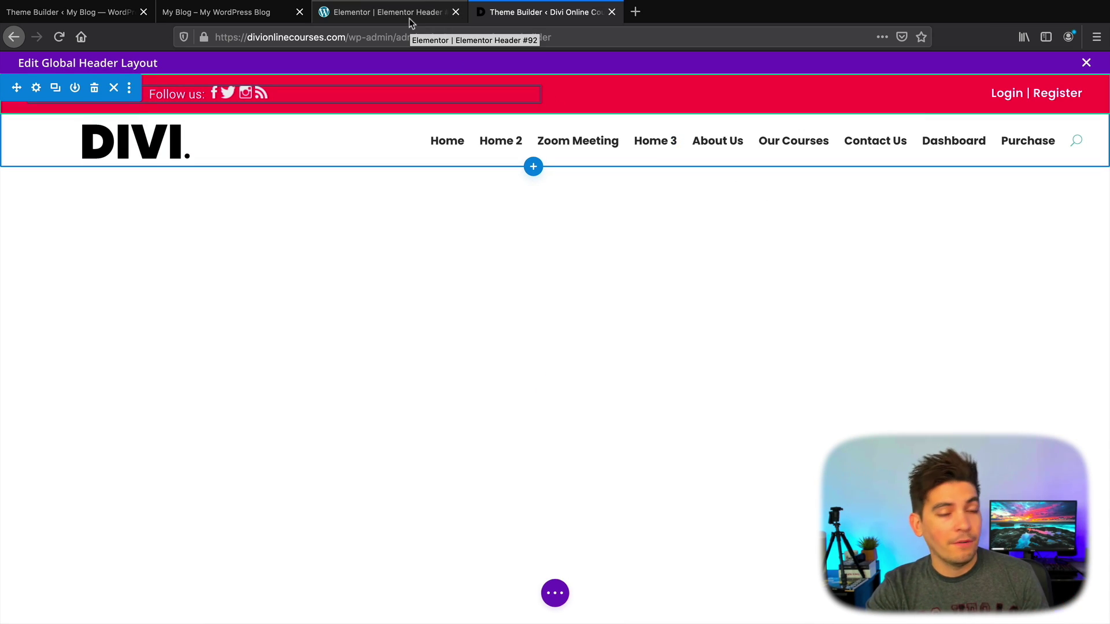
click(410, 21)
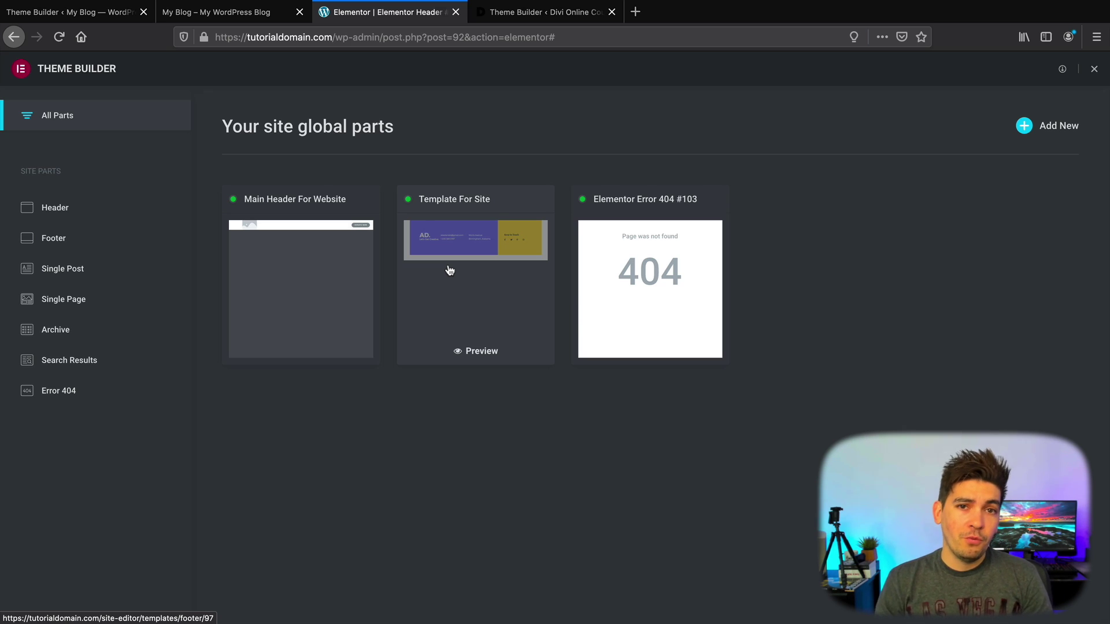
Step: Scroll through the live Summer Sale homepage, then bring up the WordPress Theme Builder templates list
click(272, 16)
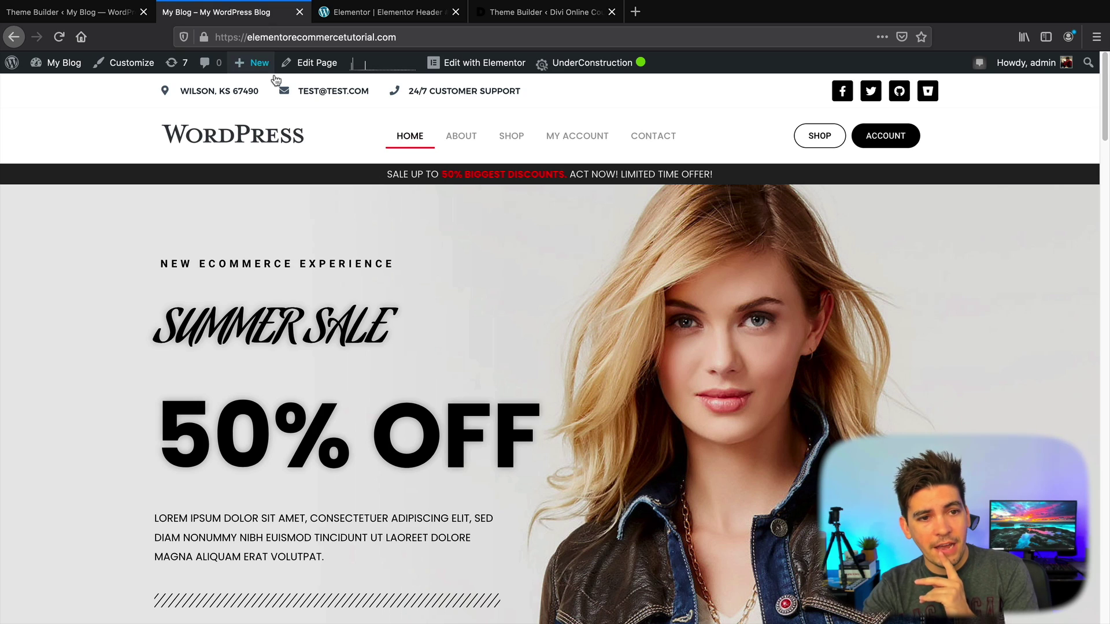
scroll(283, 189, down, 1)
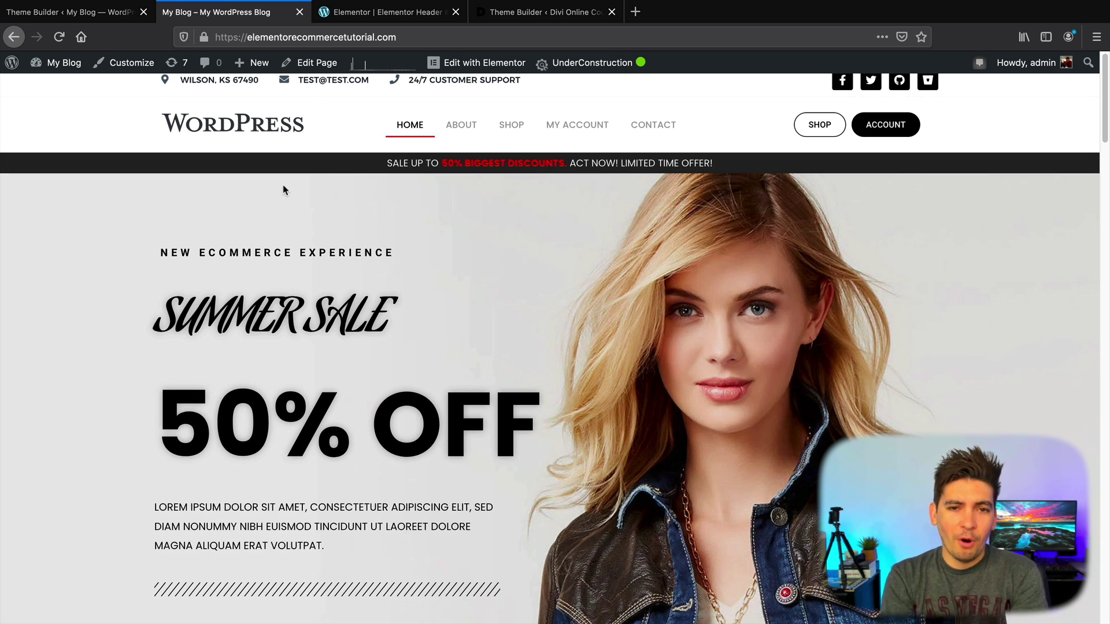
scroll(297, 198, down, 3)
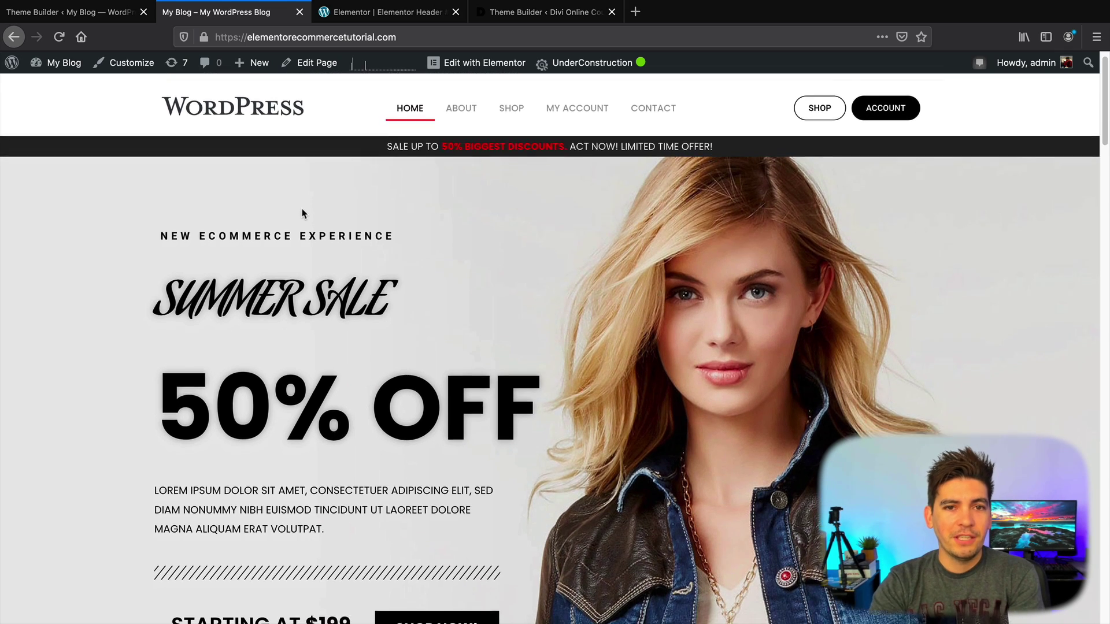
scroll(302, 209, down, 1)
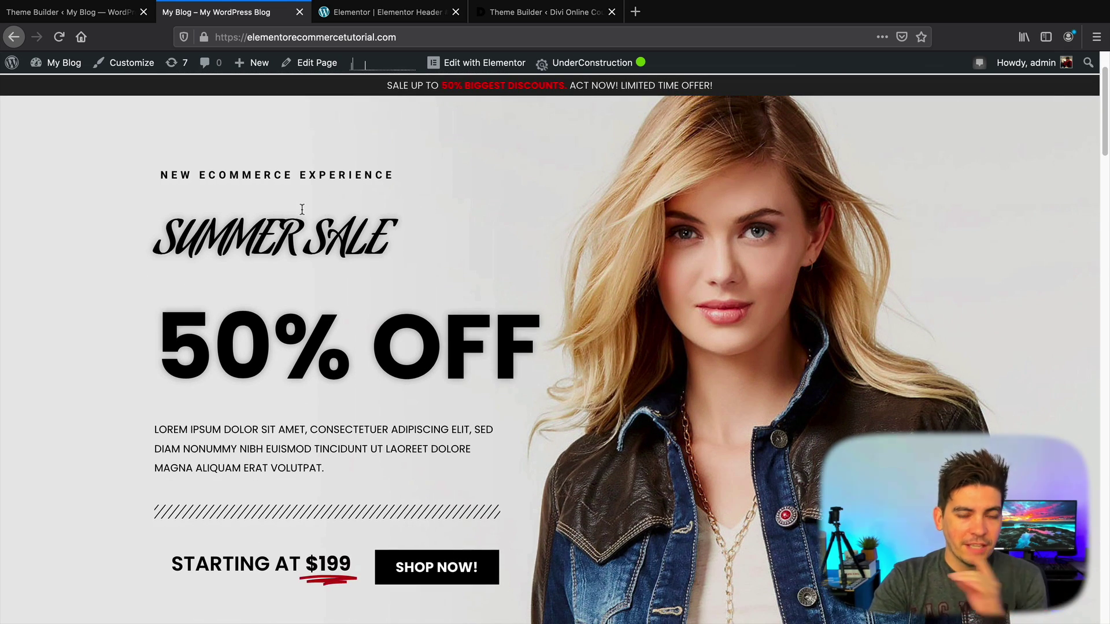
scroll(301, 209, down, 5)
scroll(301, 210, up, 3)
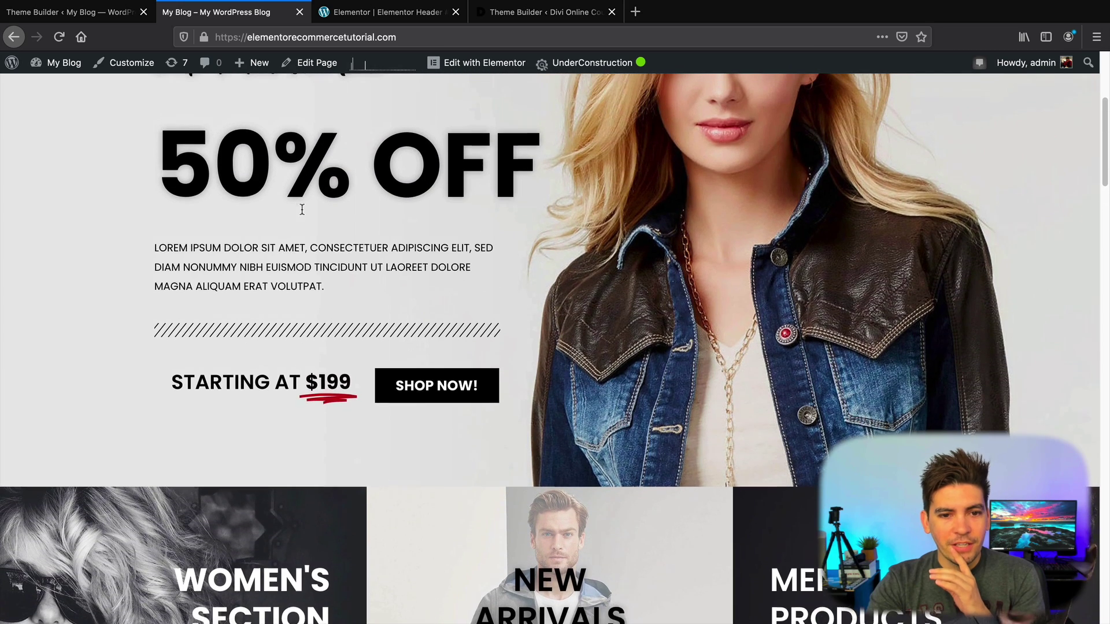
scroll(302, 209, up, 1)
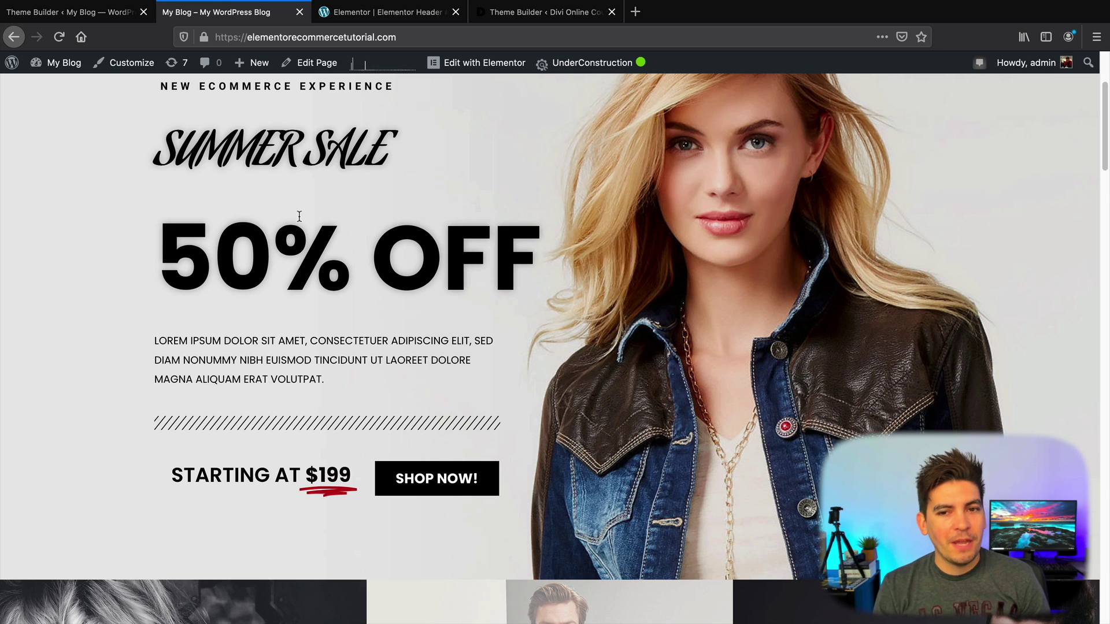
click(90, 12)
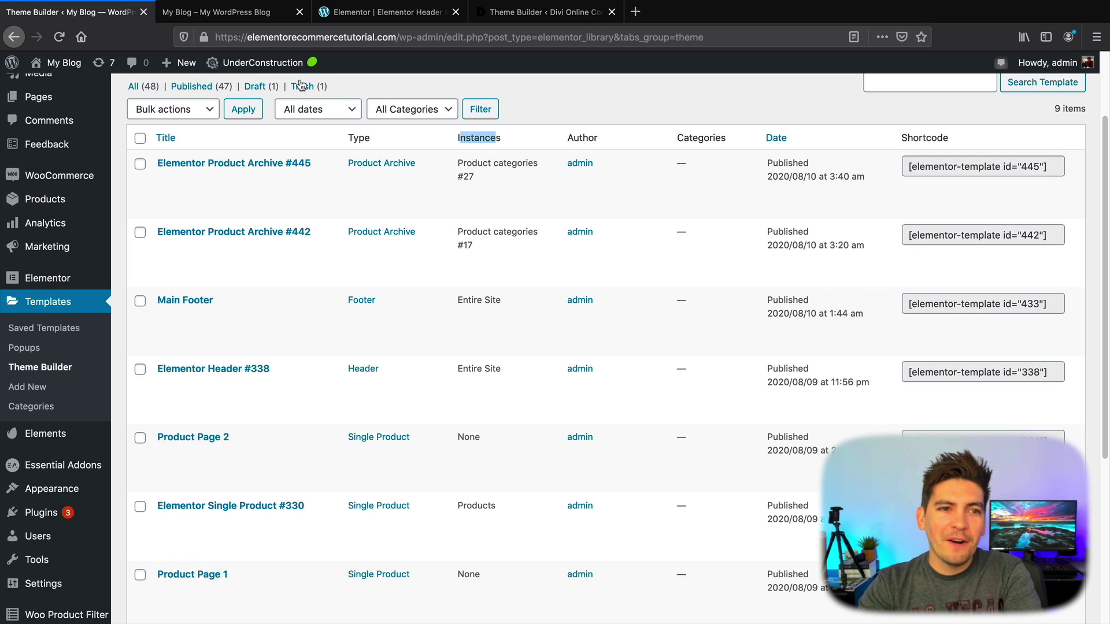
Step: Alternate between Elementor's site parts overview and the live Summer Sale homepage, ending on the homepage
click(349, 13)
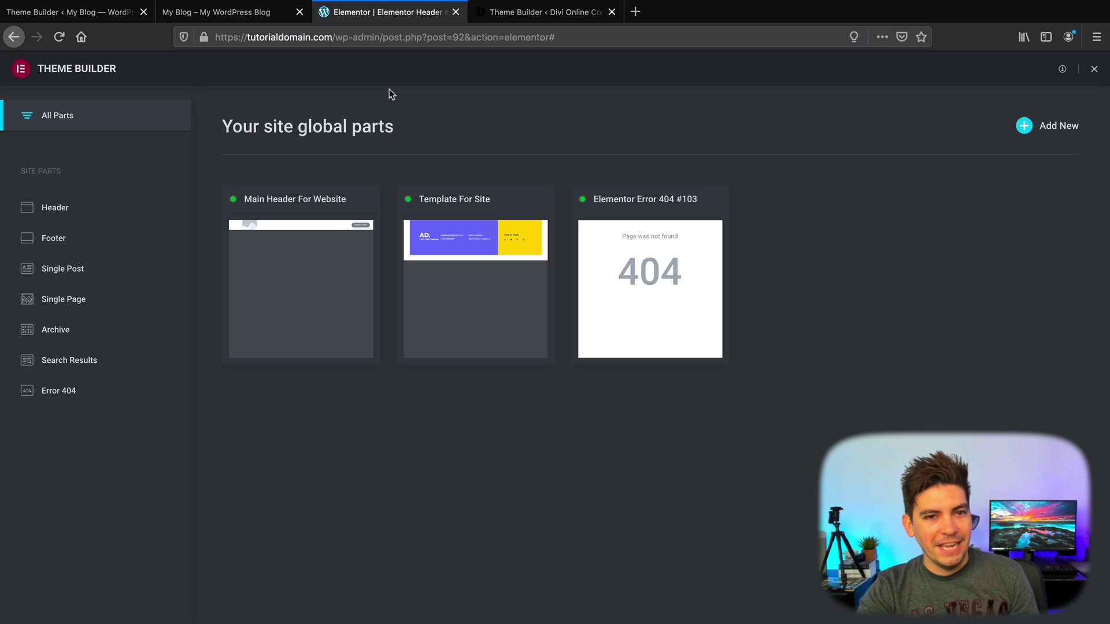
click(277, 19)
scroll(362, 171, up, 2)
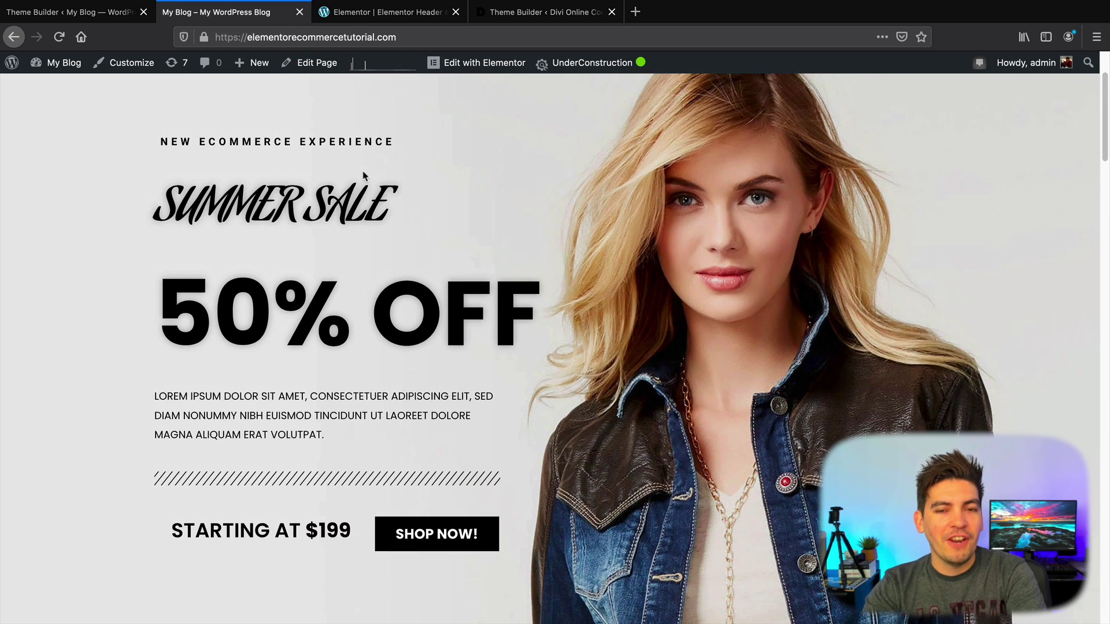
click(372, 12)
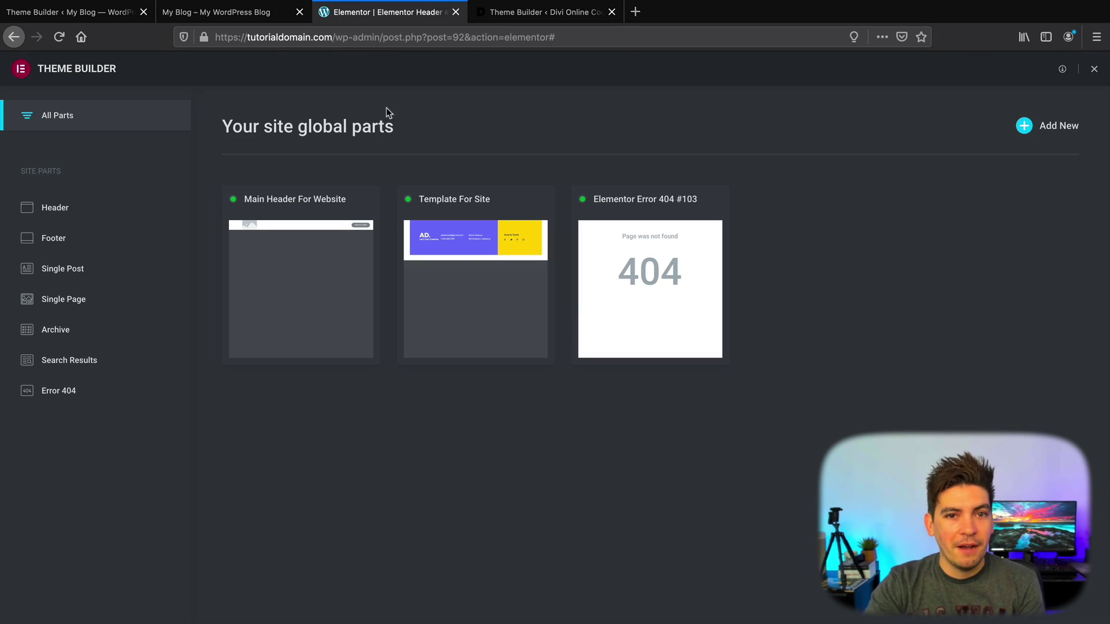
click(259, 17)
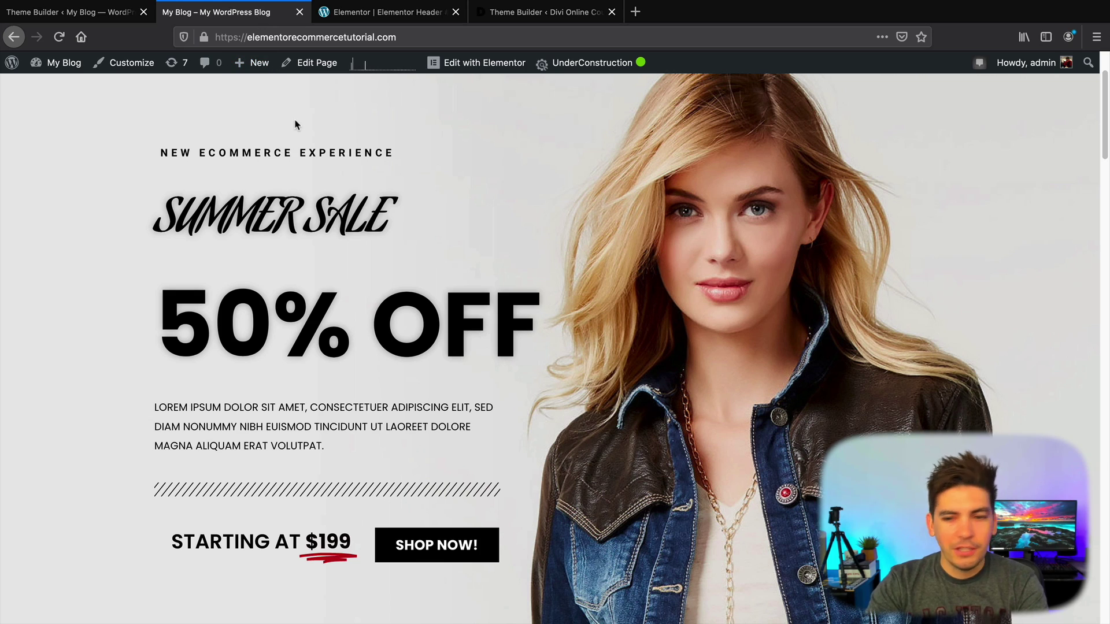